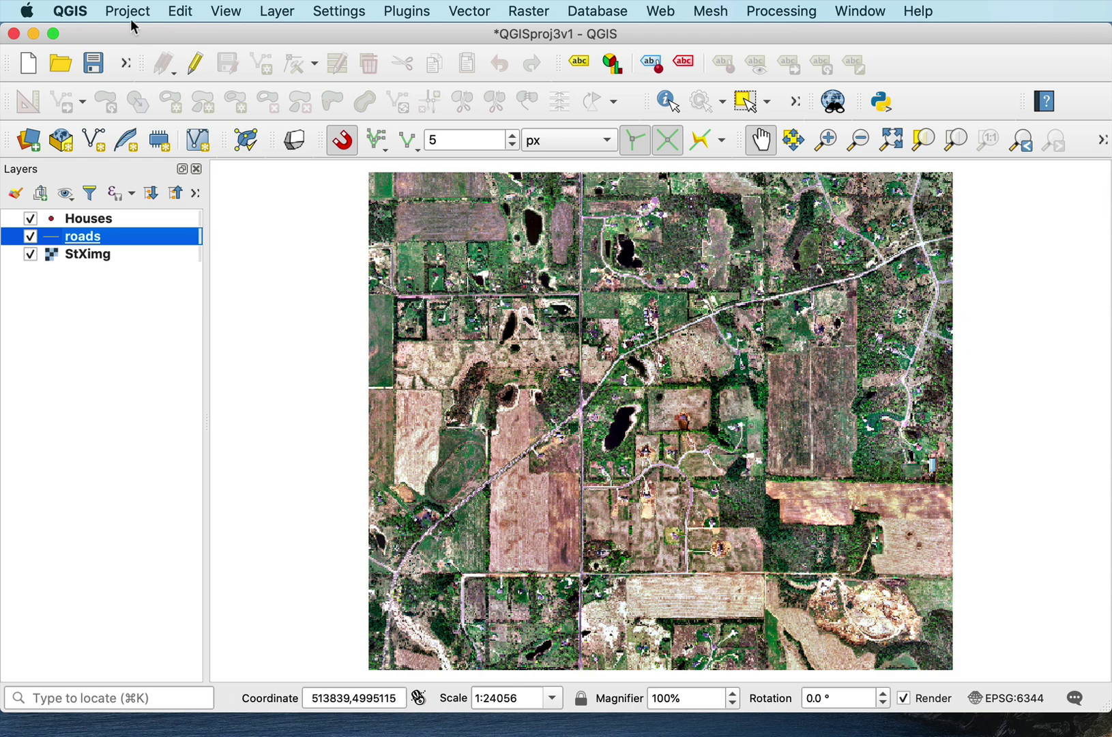
# Step: Look through the View menu options, then toggle snapping off and back on
pyautogui.click(224, 11)
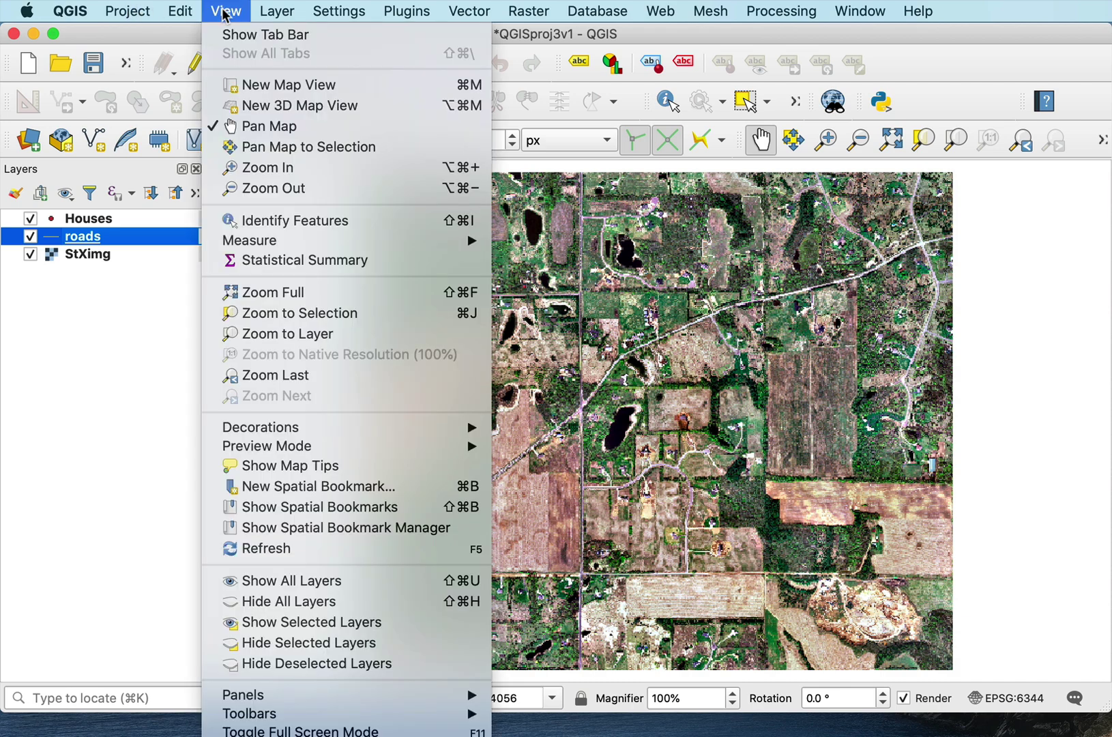
pyautogui.moveTo(412, 716)
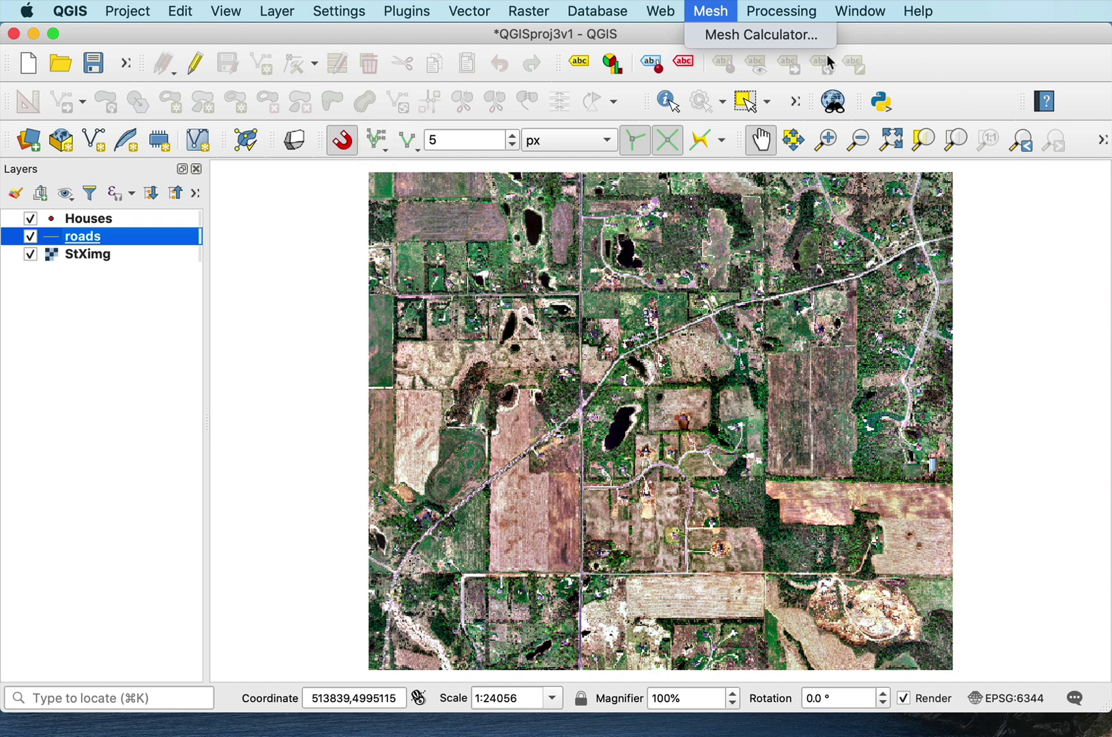
pyautogui.click(338, 499)
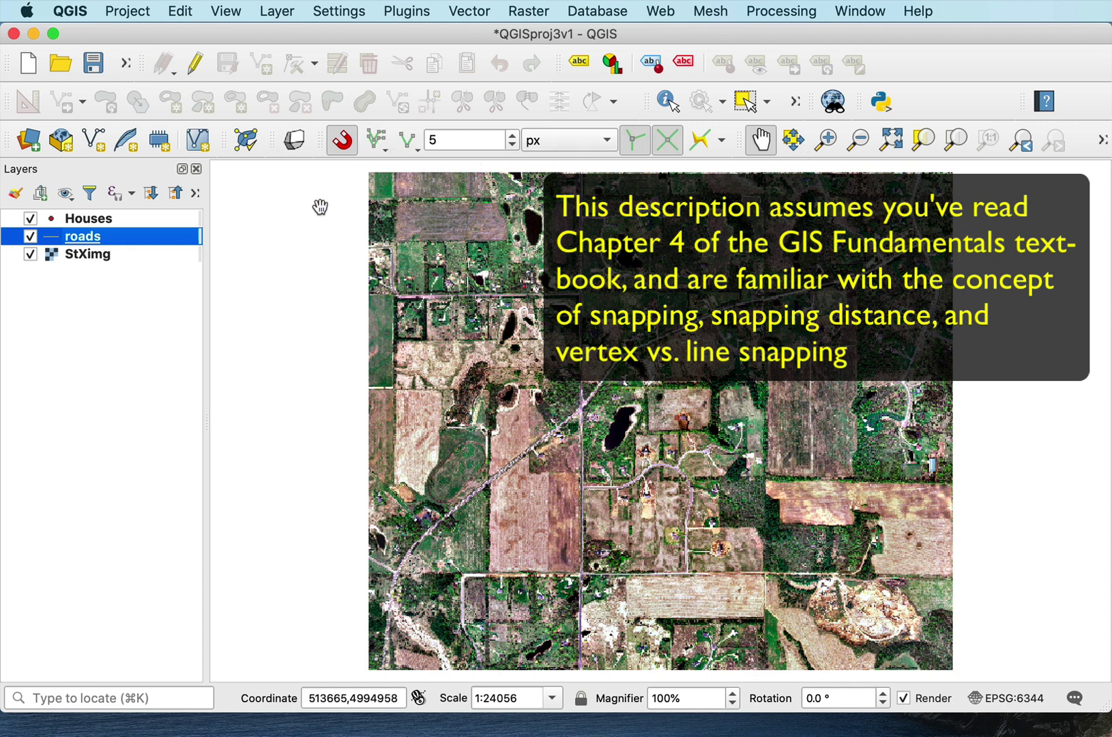
pyautogui.click(343, 143)
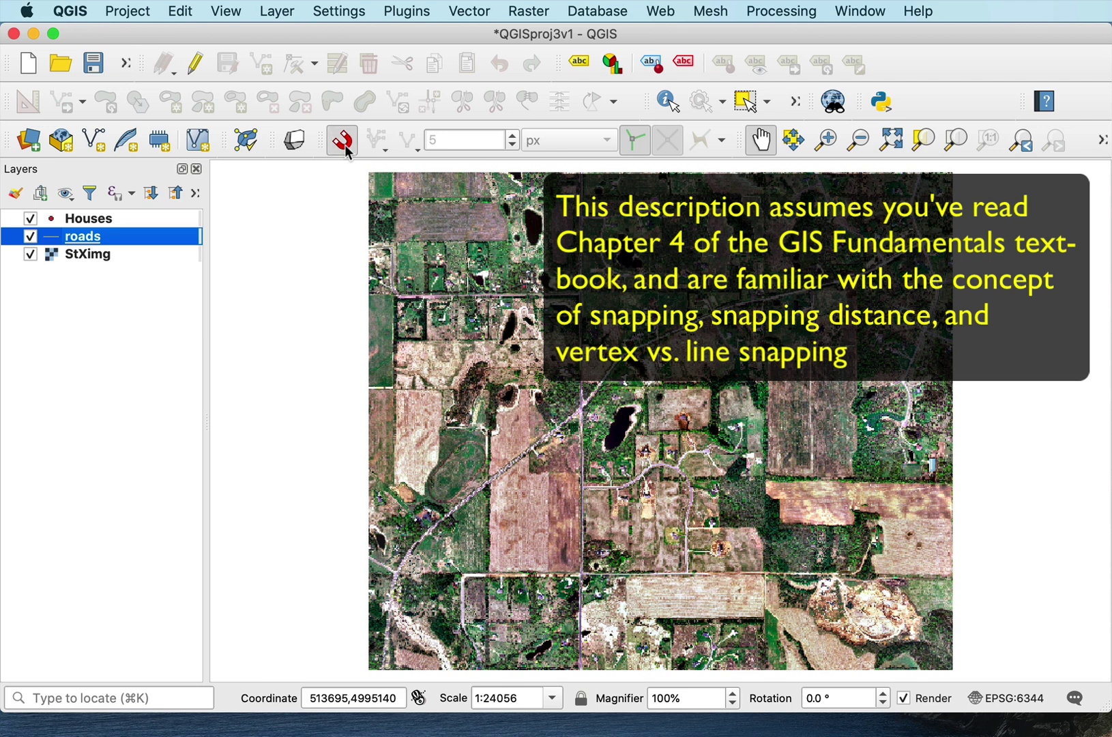
pyautogui.click(346, 144)
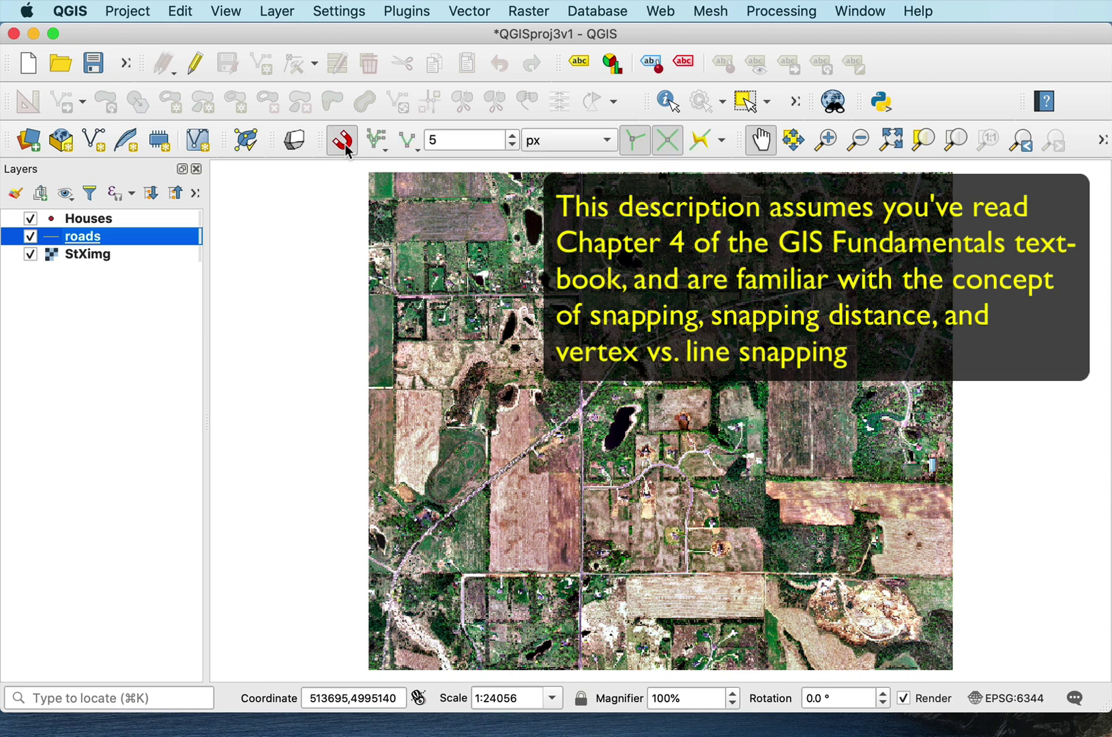
# Step: Check which layers snapping applies to and switch the 5 tolerance from pixels to meters
pyautogui.click(388, 150)
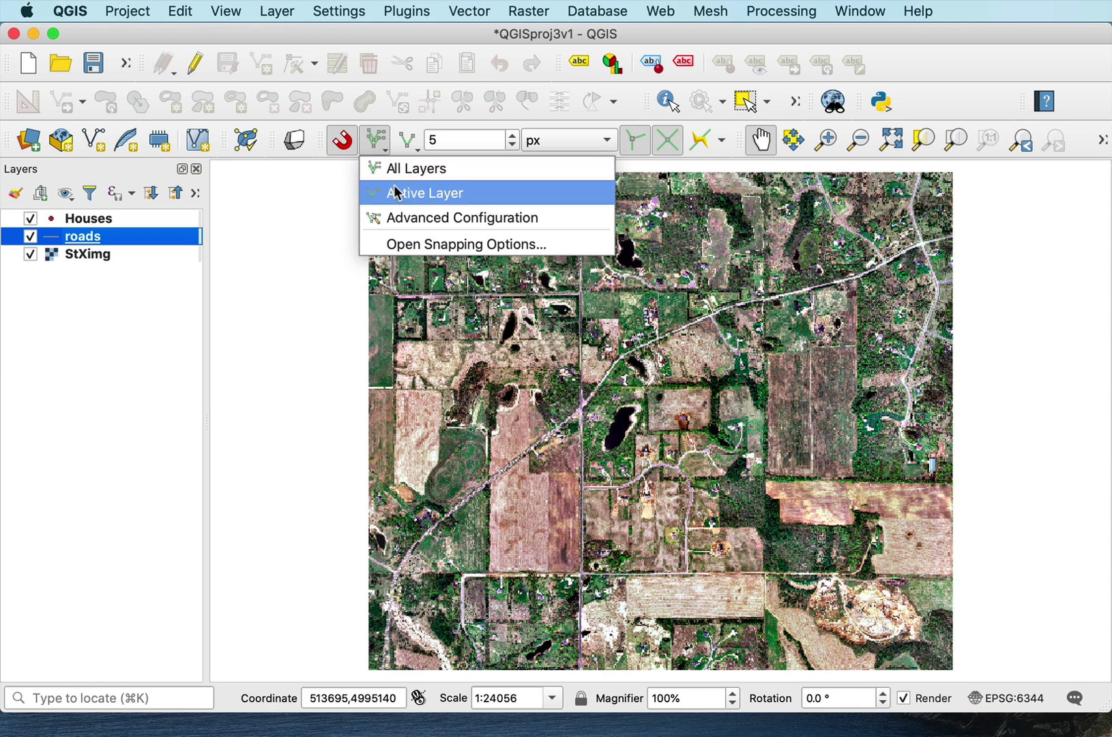
pyautogui.click(272, 223)
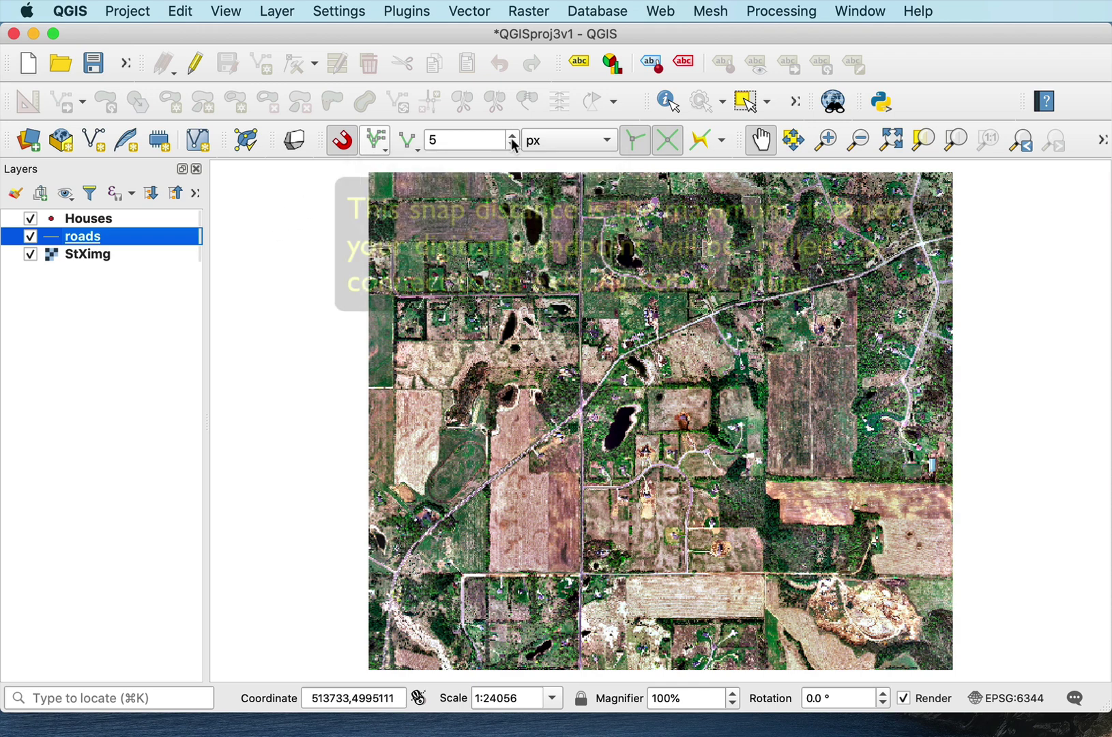
pyautogui.click(611, 145)
pyautogui.click(593, 161)
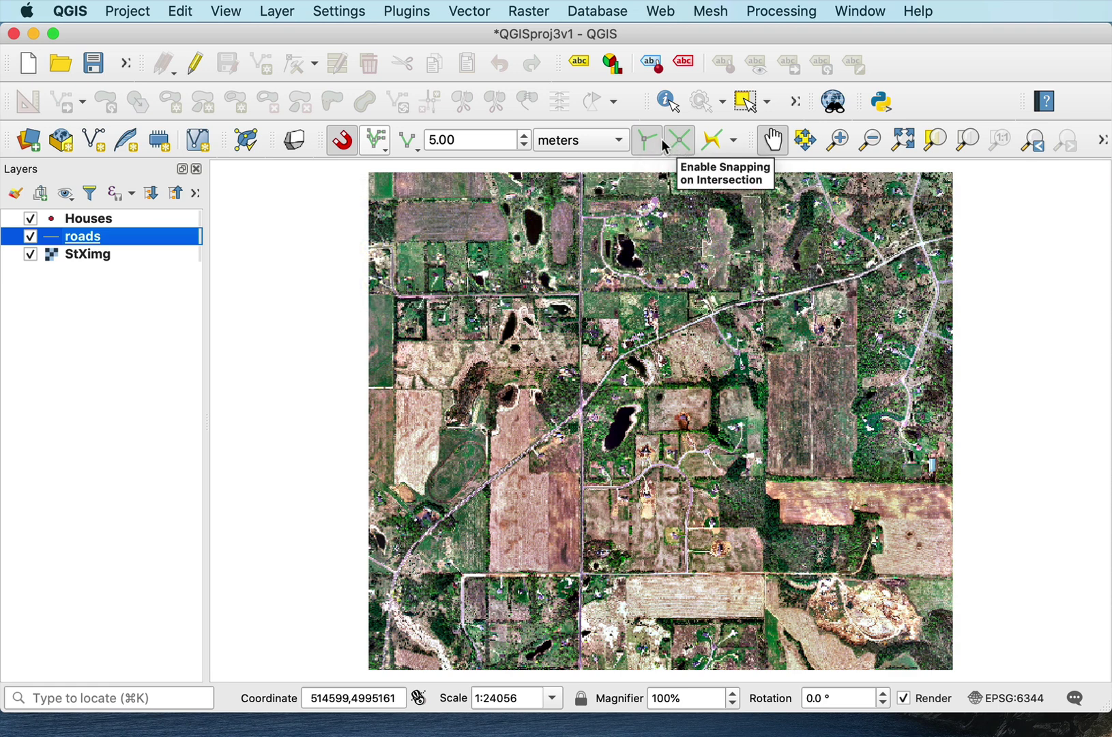
# Step: Set the snapping type to Vertex and Segment
pyautogui.click(414, 148)
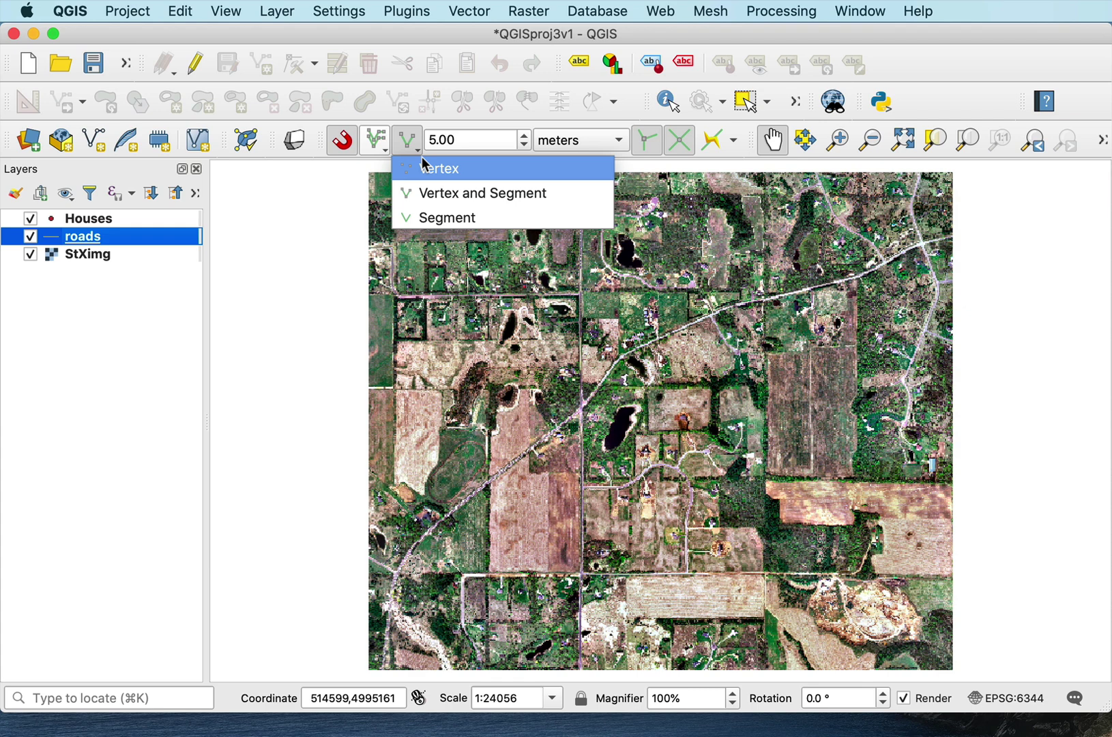
pyautogui.click(442, 199)
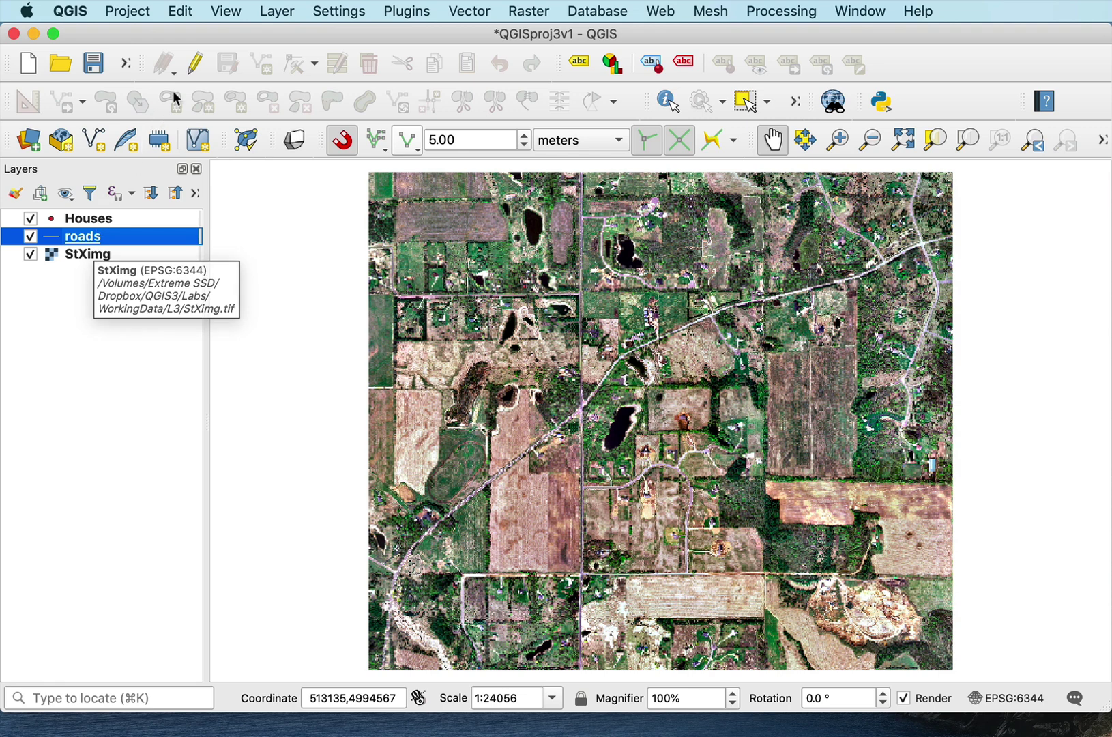
# Step: Toggle editing on the roads layer and zoom in on the road intersection
pyautogui.click(194, 70)
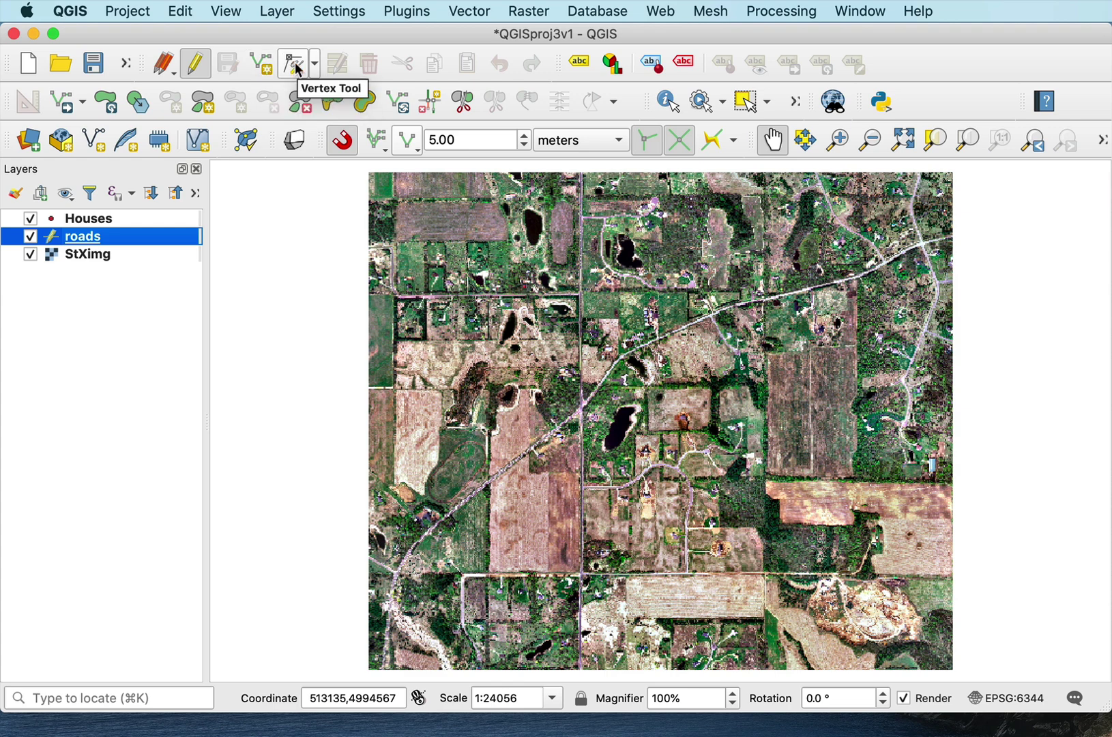
pyautogui.scroll(5, 606, 385)
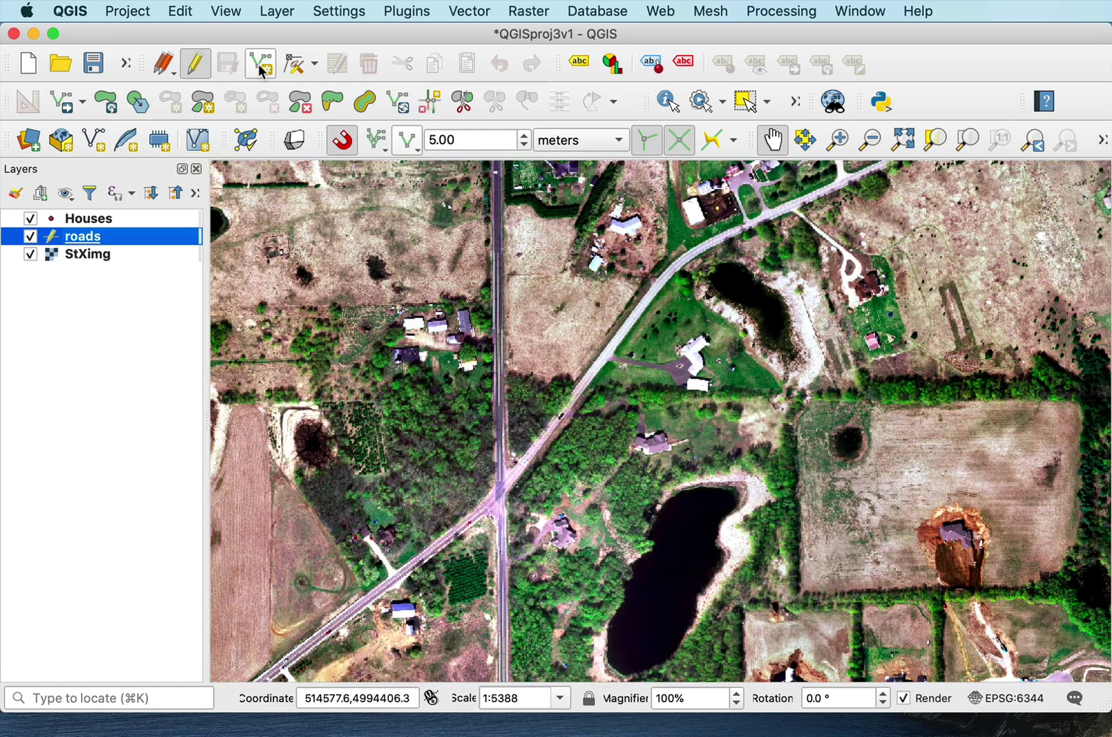
# Step: Draw a new roads line from the intersection along the diagonal road and accept the autogenerated fid
pyautogui.click(261, 64)
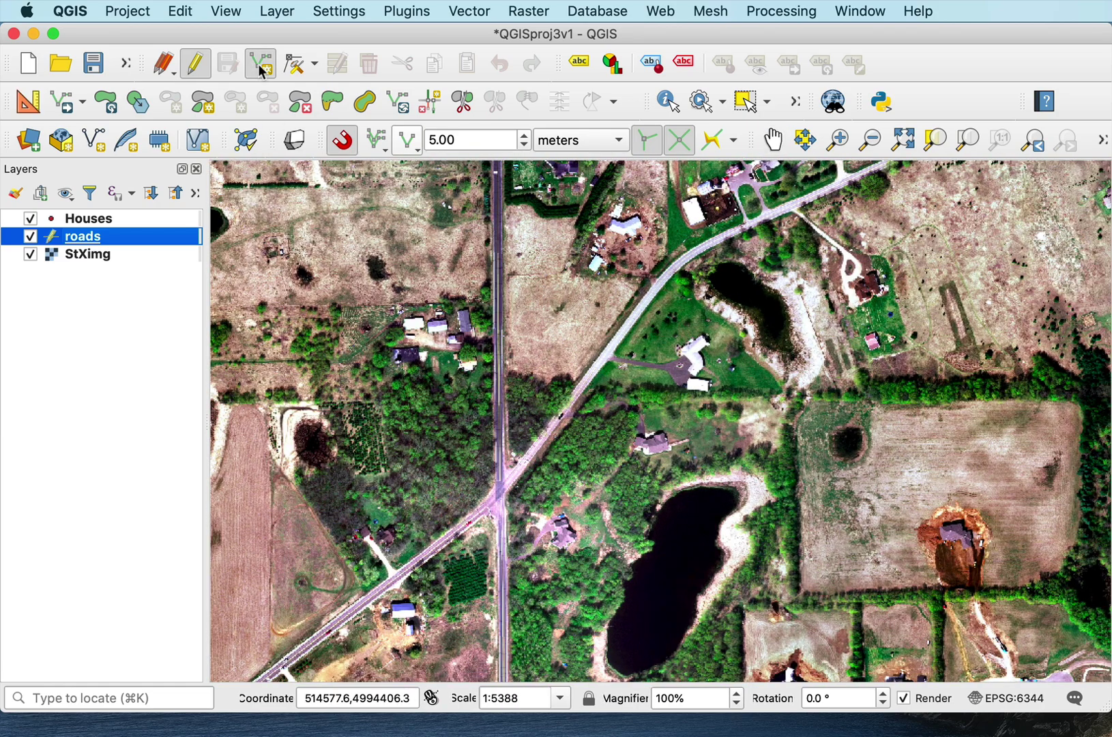
pyautogui.click(500, 492)
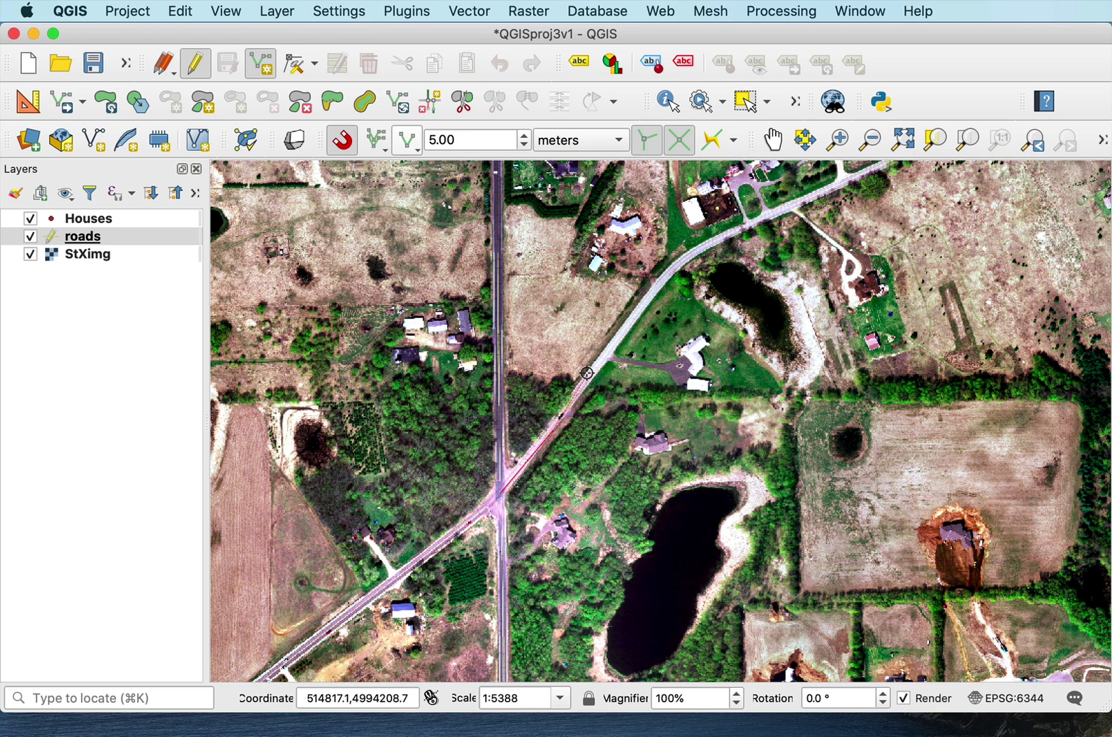
pyautogui.scroll(1, 596, 371)
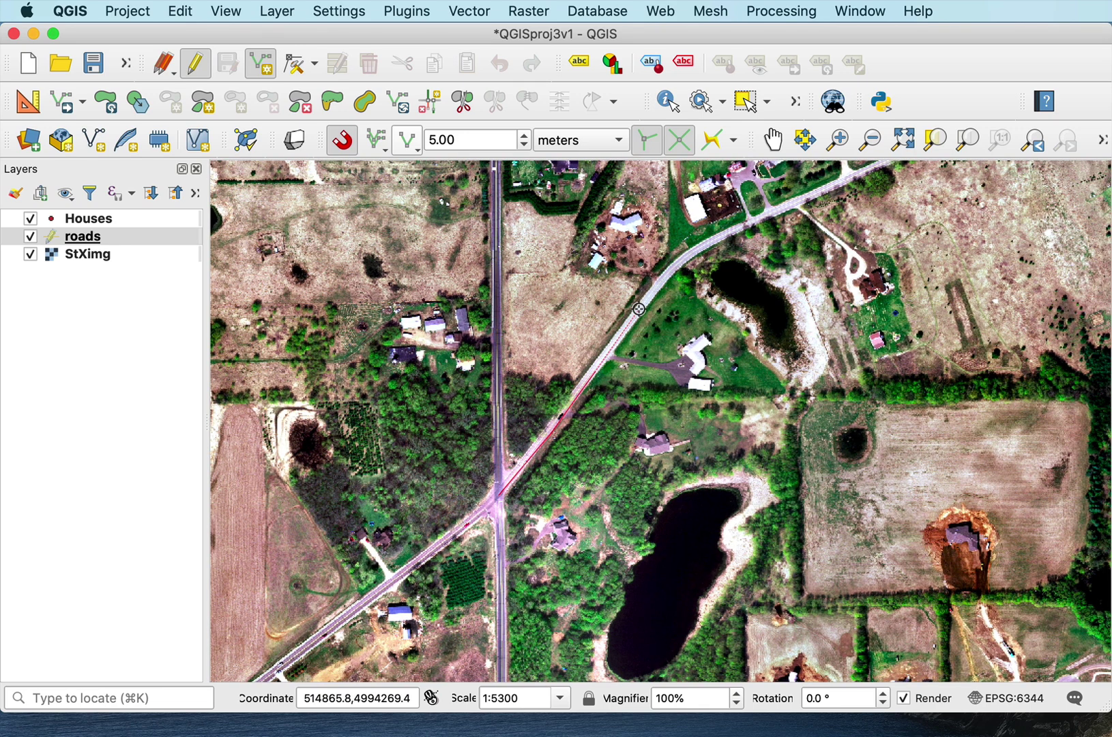
pyautogui.scroll(1, 678, 264)
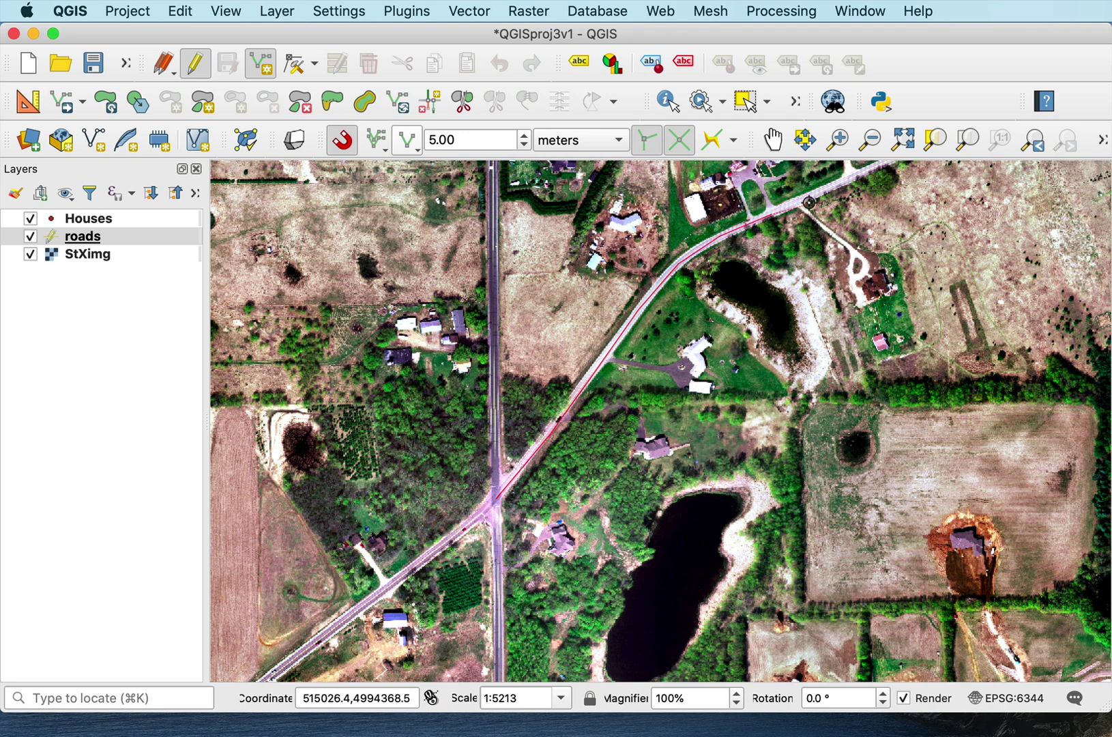
pyautogui.scroll(-1, 828, 190)
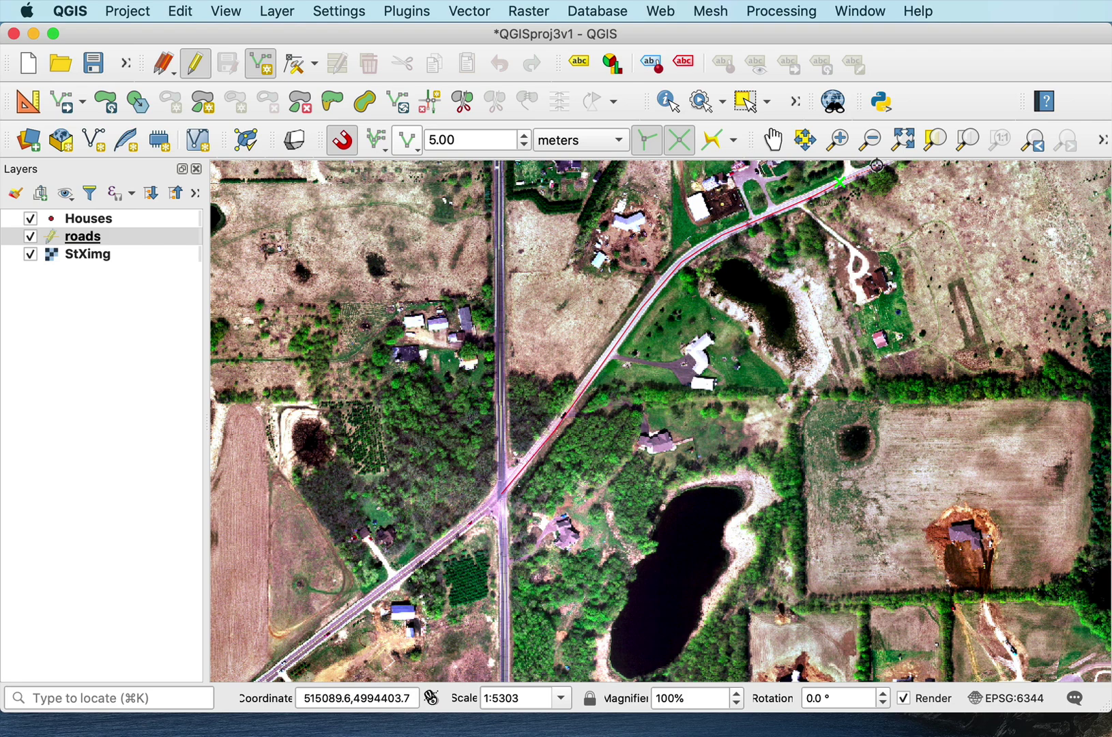
pyautogui.scroll(2, 878, 165)
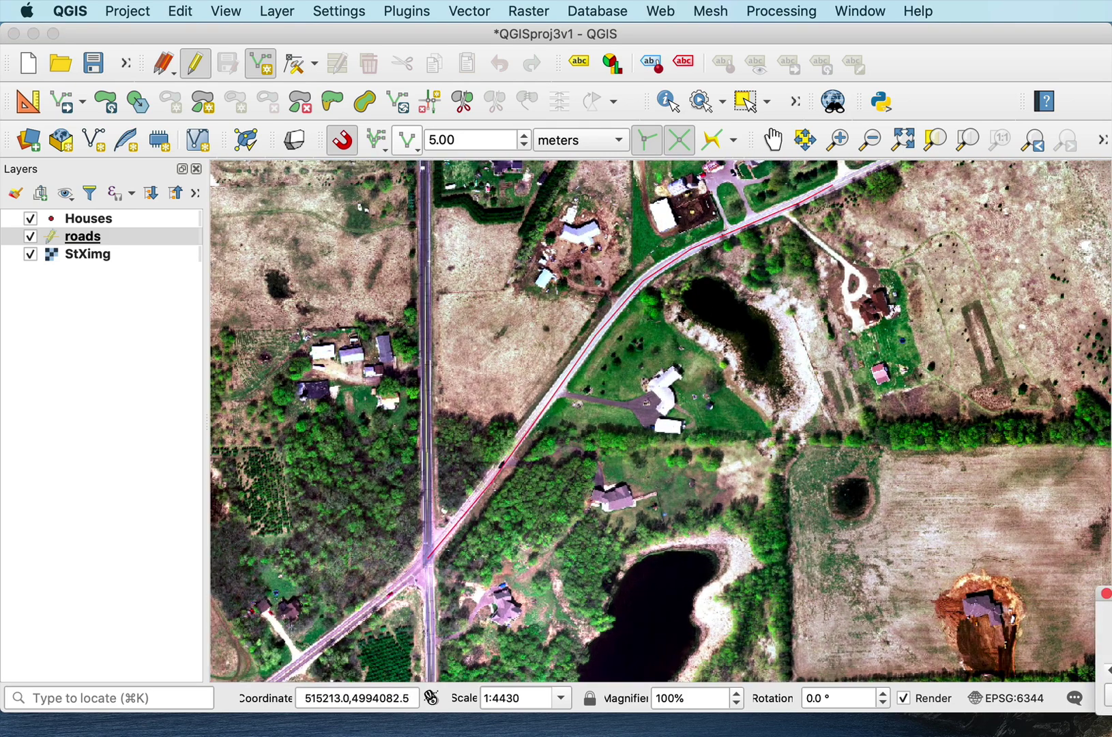
pyautogui.moveTo(1109, 593); pyautogui.dragTo(779, 430)
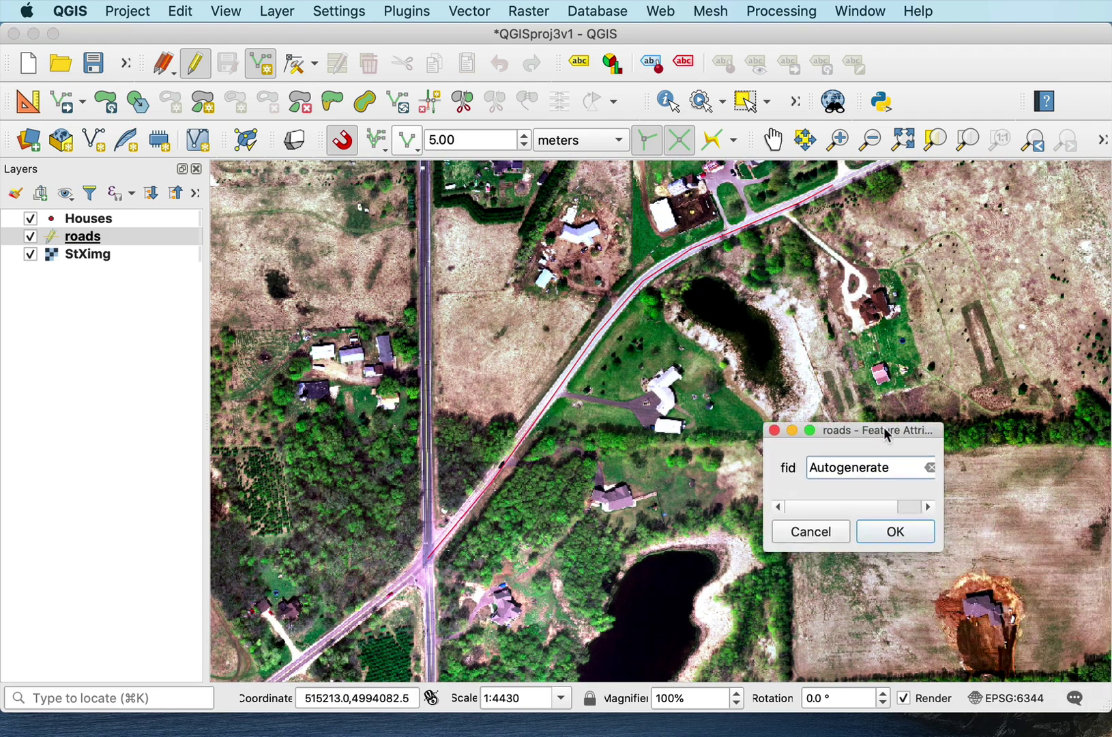
pyautogui.click(896, 532)
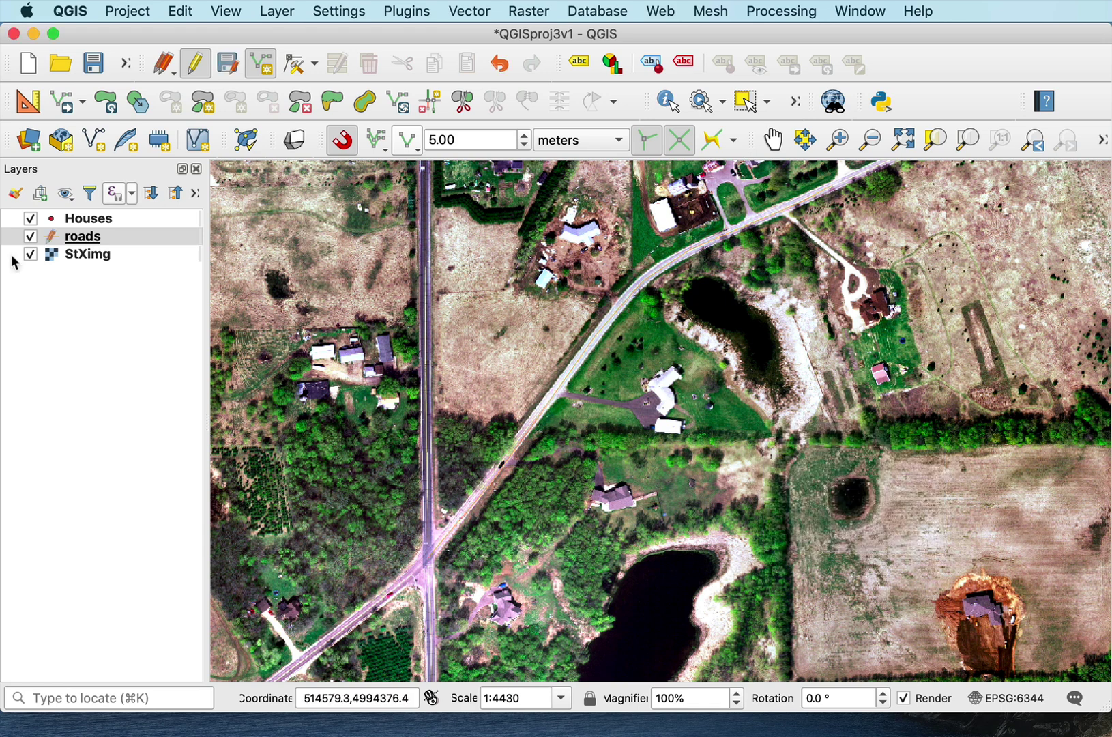
# Step: In the roads layer symbology, change the line colour to a bright red
pyautogui.click(55, 241)
pyautogui.doubleClick(55, 240)
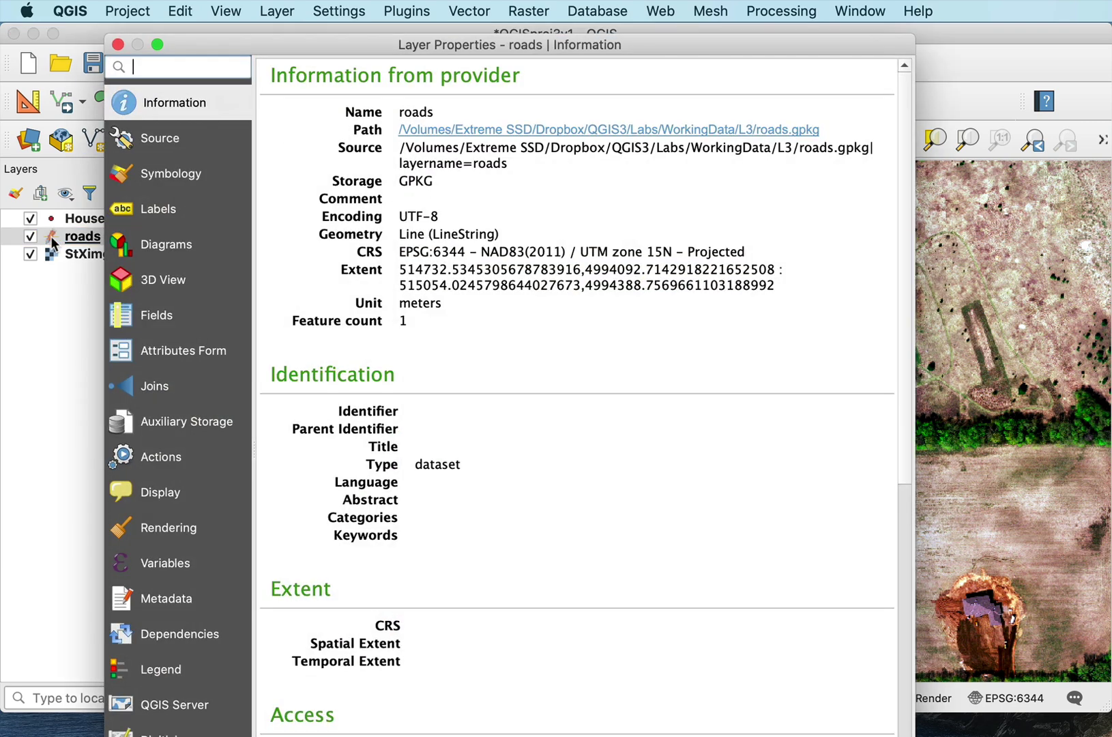
pyautogui.click(164, 175)
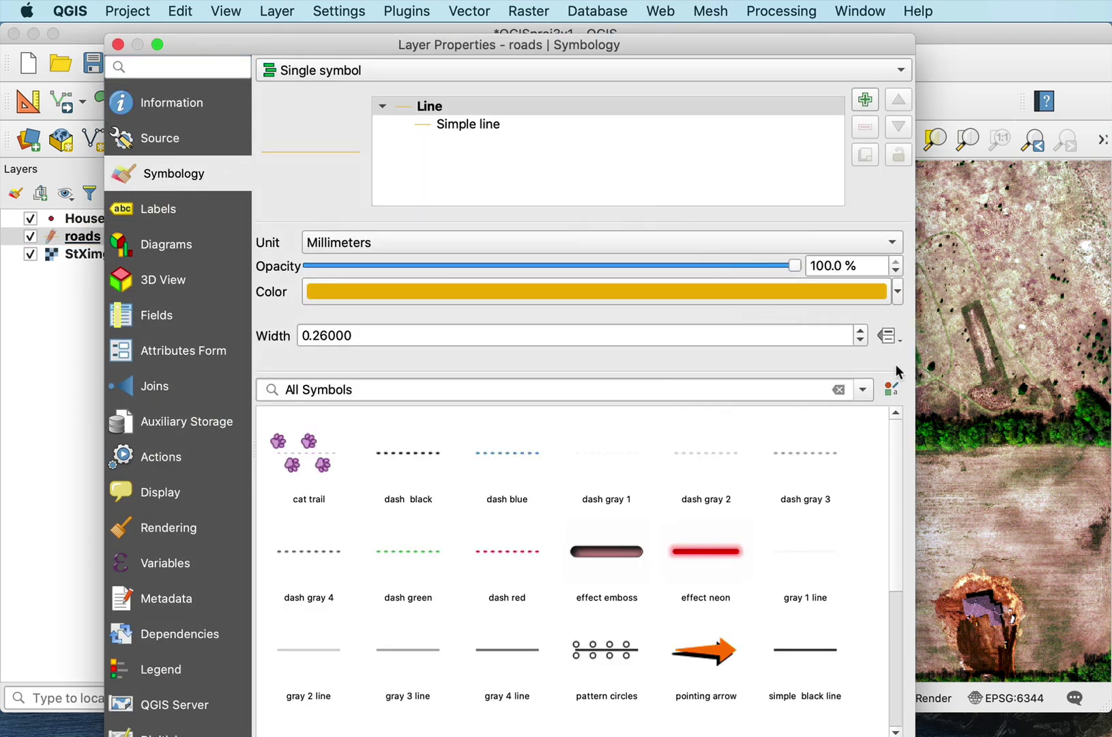
pyautogui.click(833, 292)
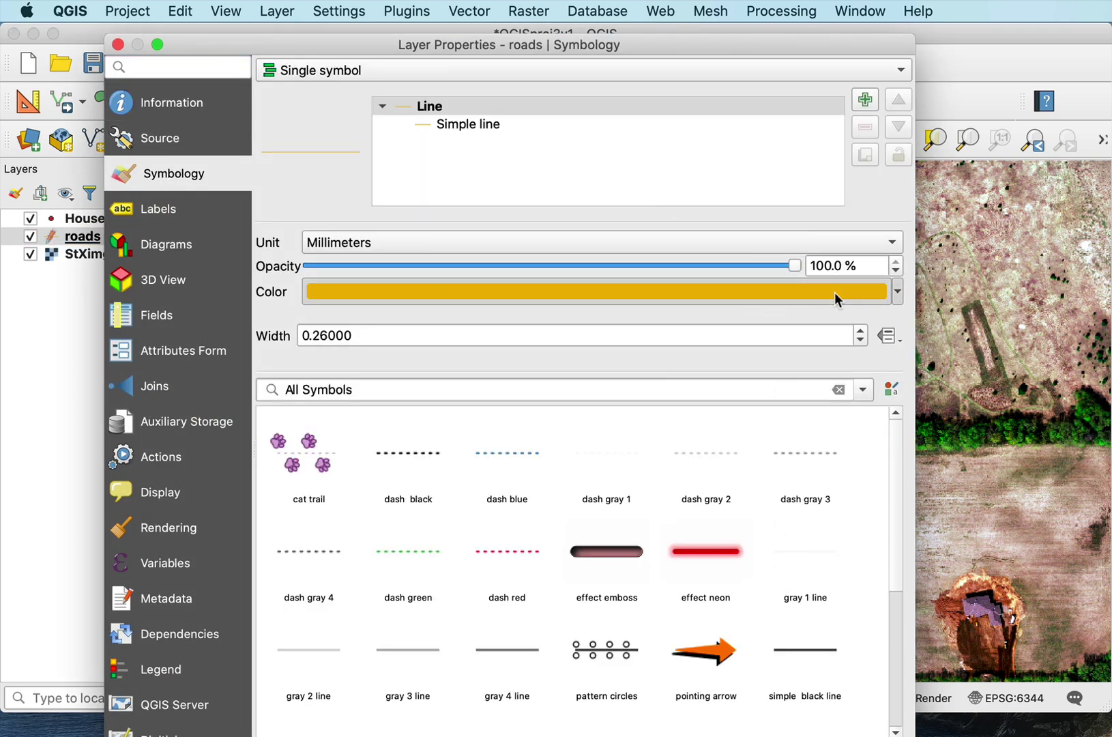
pyautogui.click(421, 314)
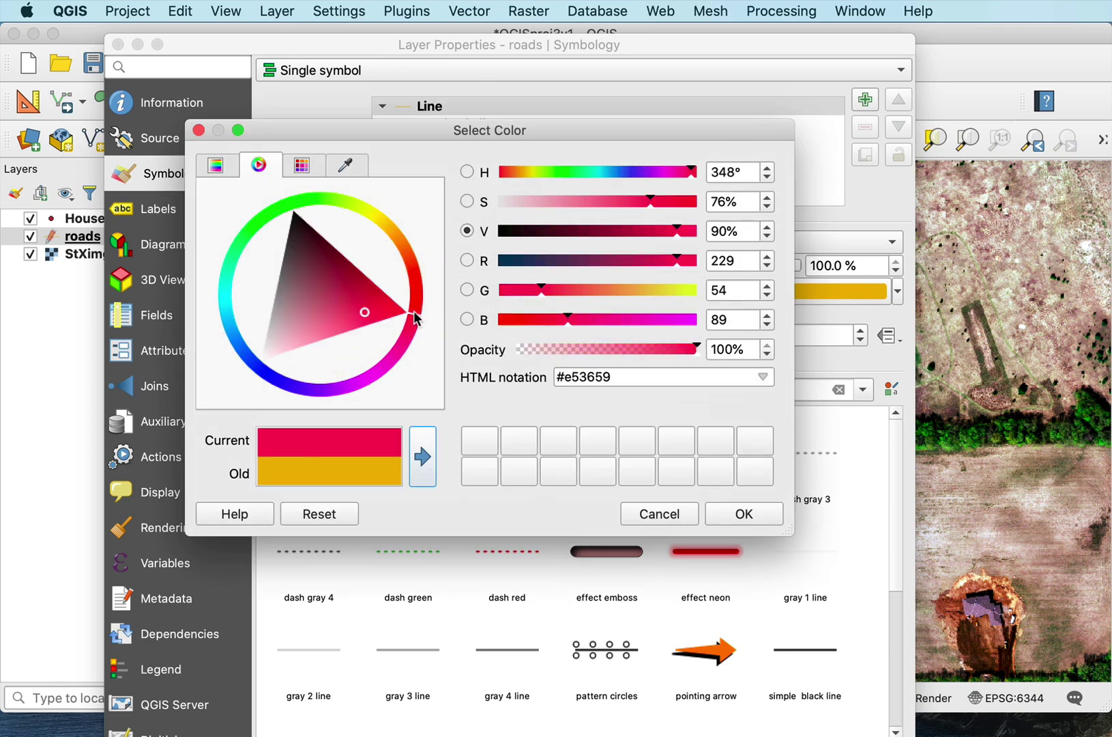
pyautogui.click(393, 309)
pyautogui.click(748, 516)
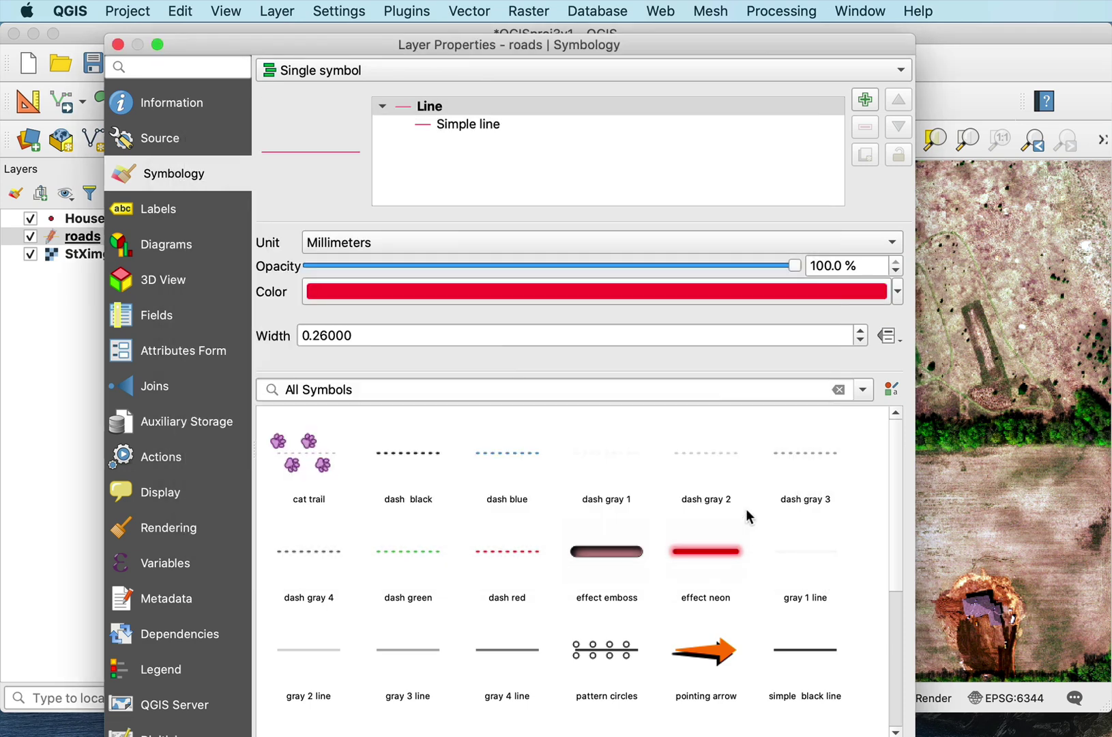
# Step: Increase the roads line width to 1.06 mm and apply the style
pyautogui.click(861, 330)
pyautogui.click(862, 330)
pyautogui.click(862, 331)
pyautogui.click(862, 330)
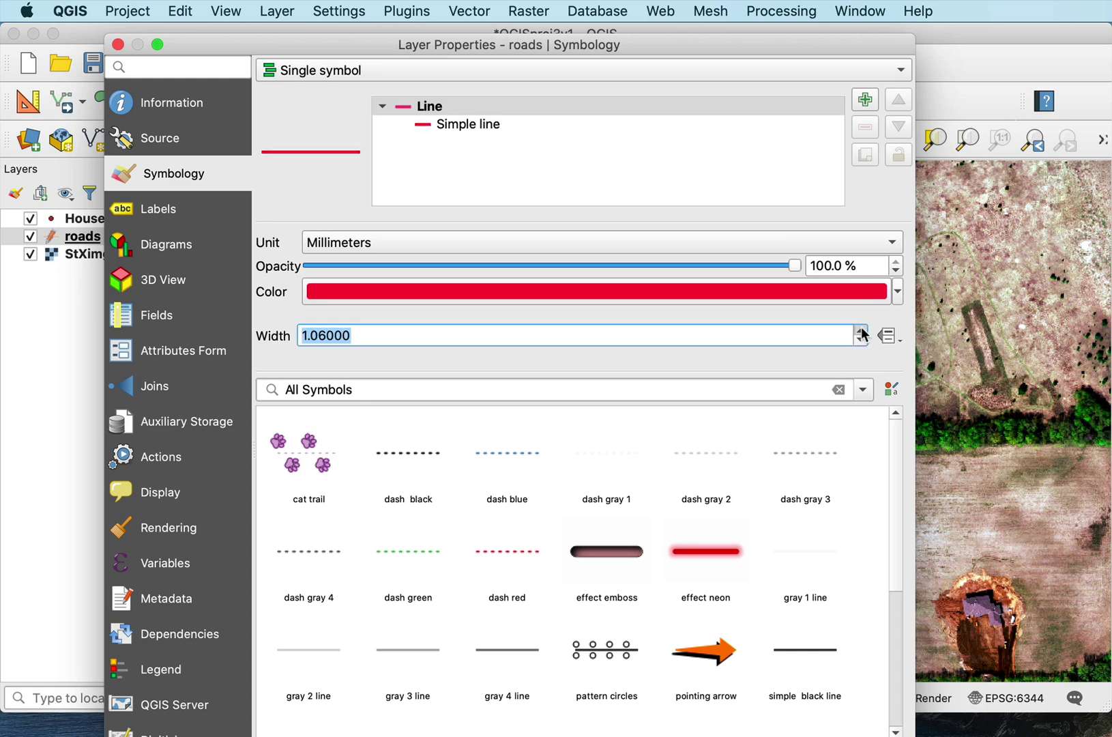
pyautogui.click(862, 330)
pyautogui.press('Return')
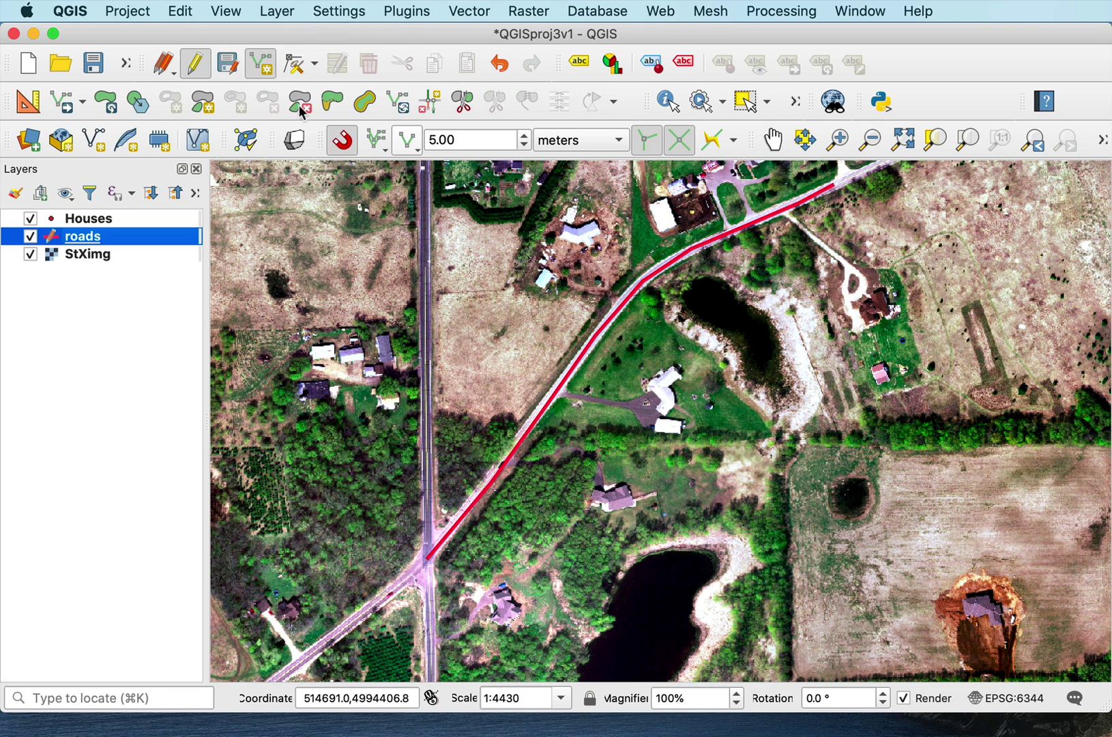
# Step: Trace the north–south road as a new roads line and save it with its autogenerated fid
pyautogui.click(431, 628)
pyautogui.click(429, 559)
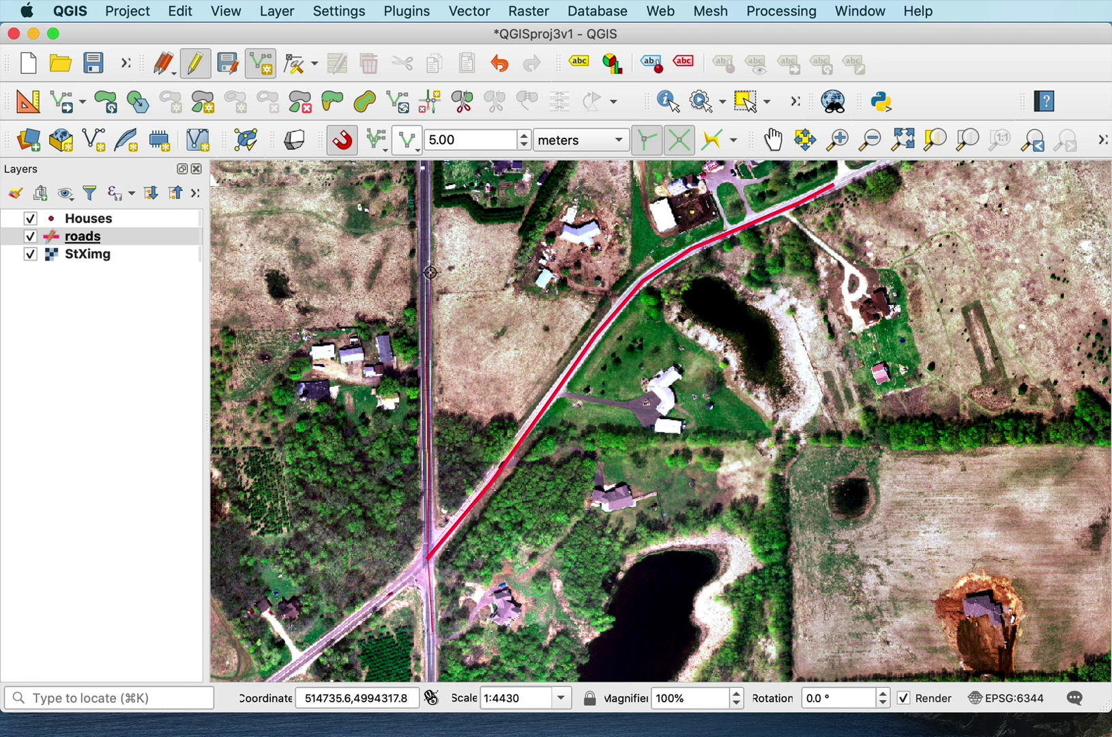
pyautogui.rightClick(426, 201)
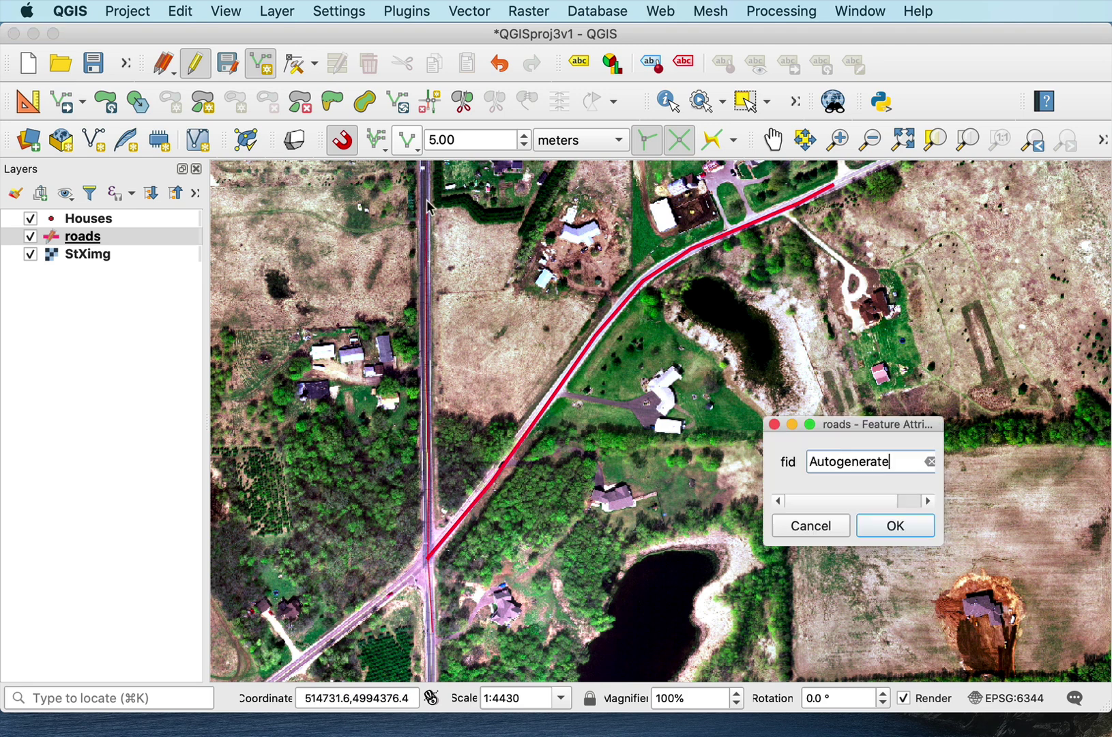
pyautogui.click(907, 524)
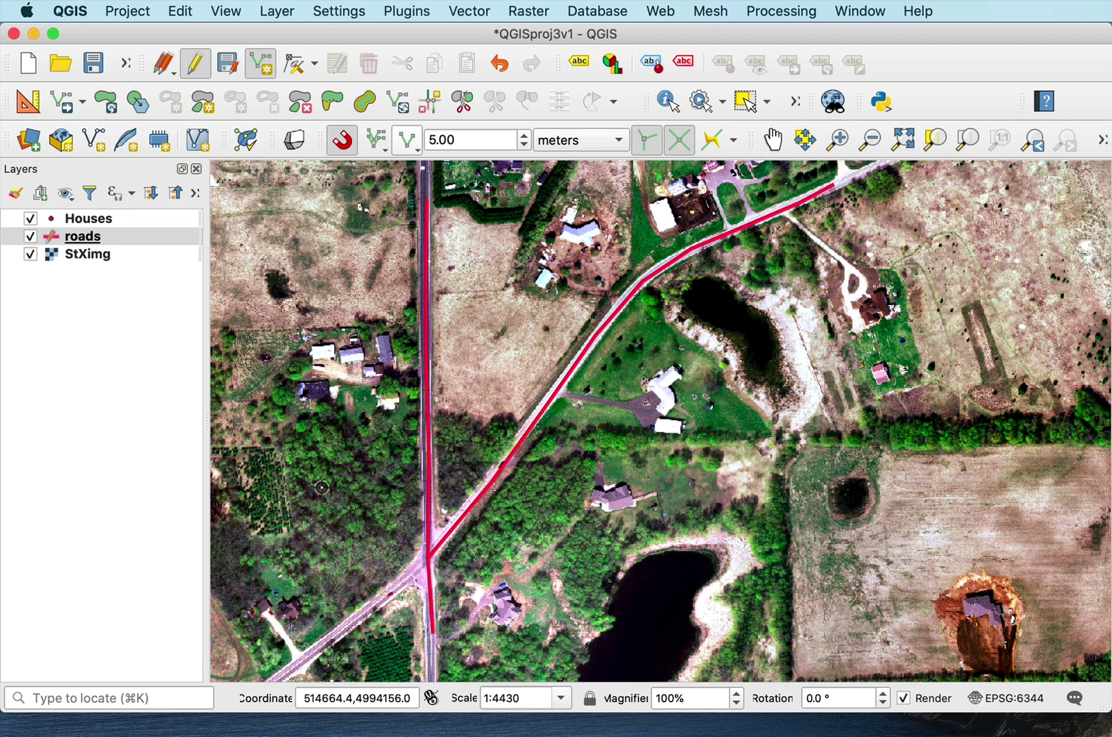
# Step: Start another roads line near the red car, southwest of the intersection
pyautogui.scroll(5, 374, 602)
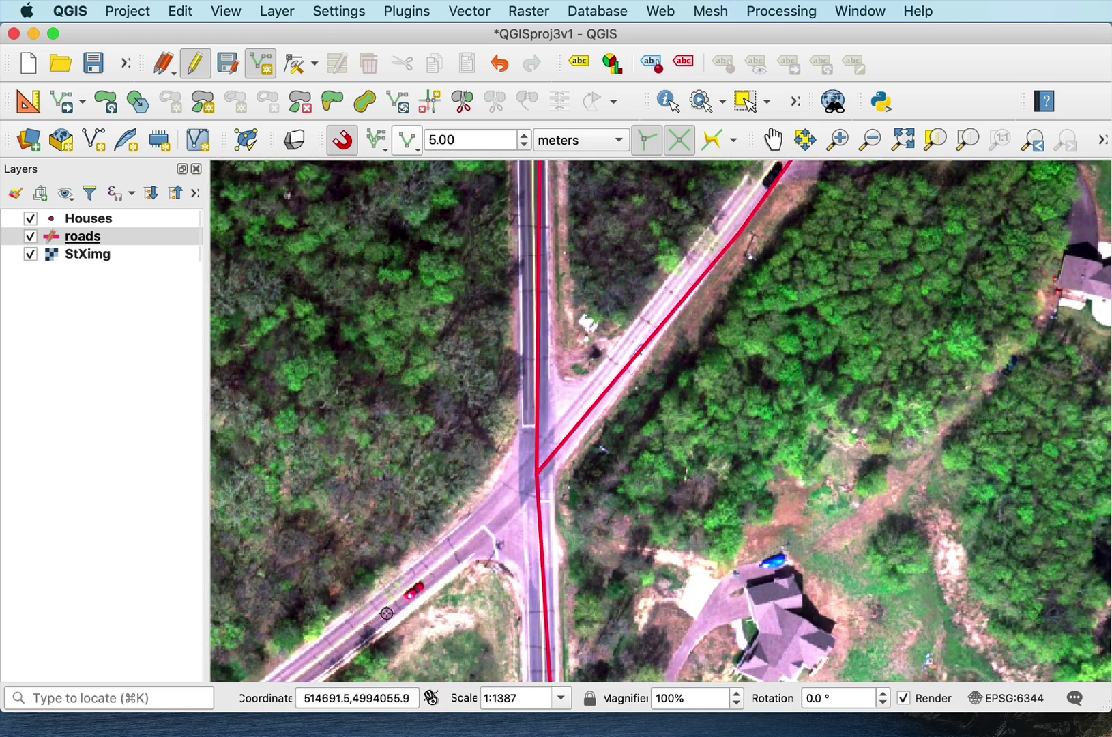
pyautogui.click(365, 624)
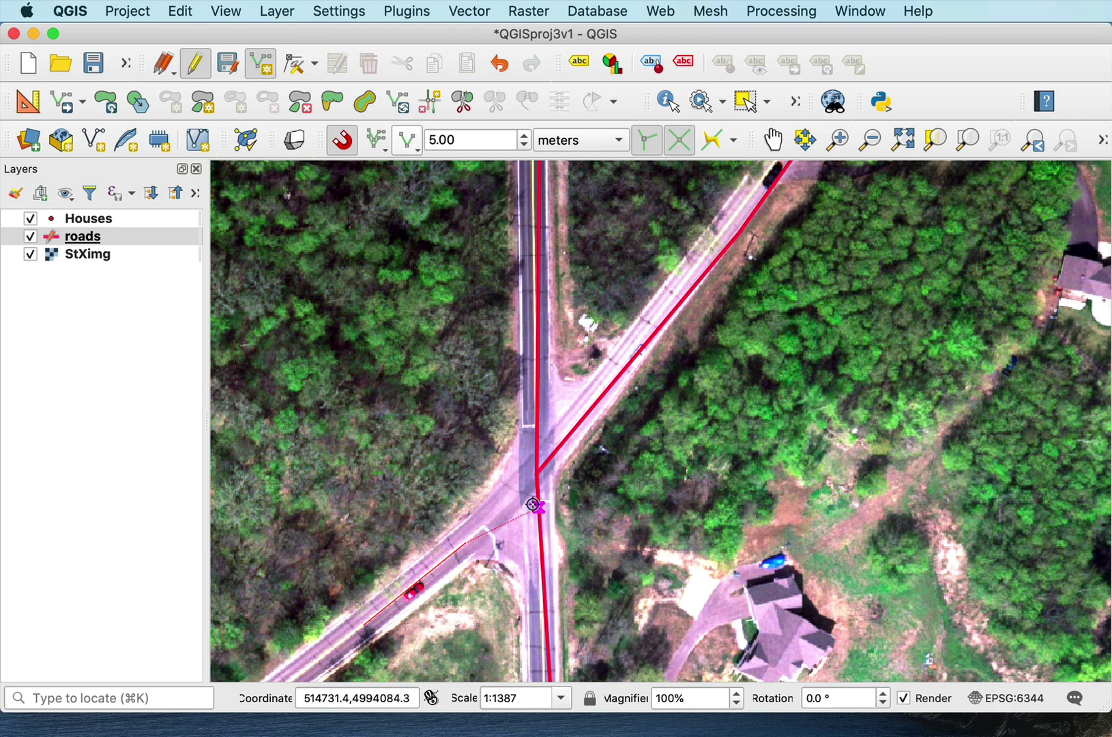
pyautogui.scroll(-1, 537, 474)
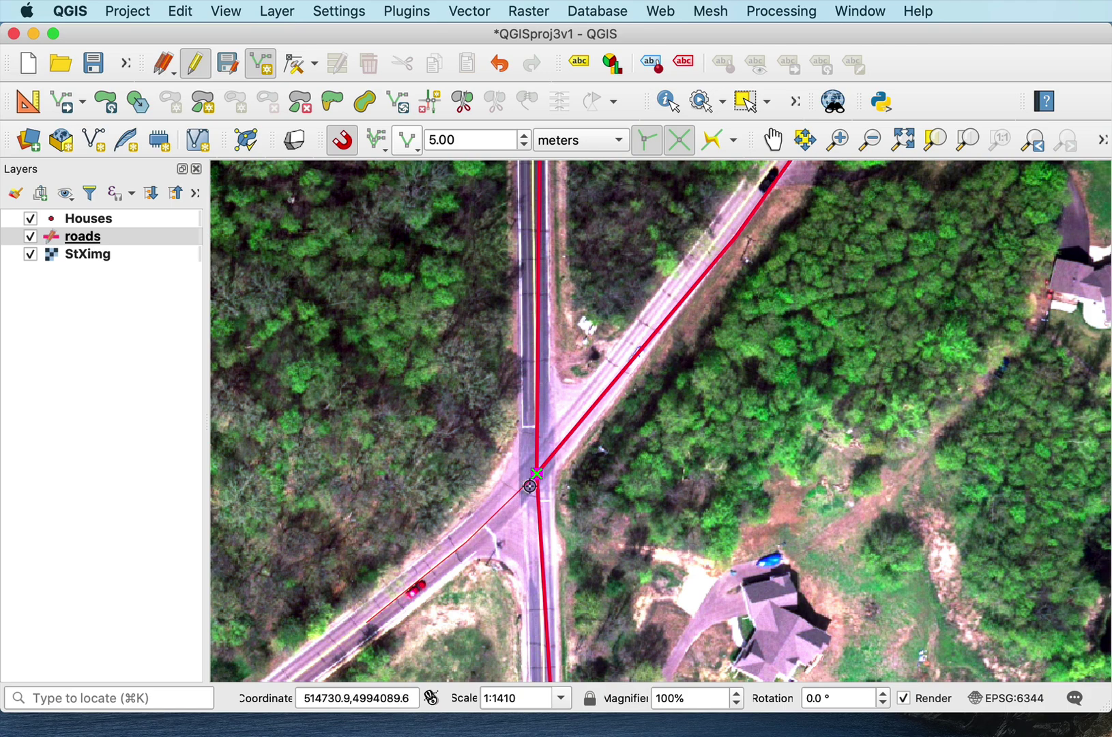
pyautogui.scroll(-3, 524, 476)
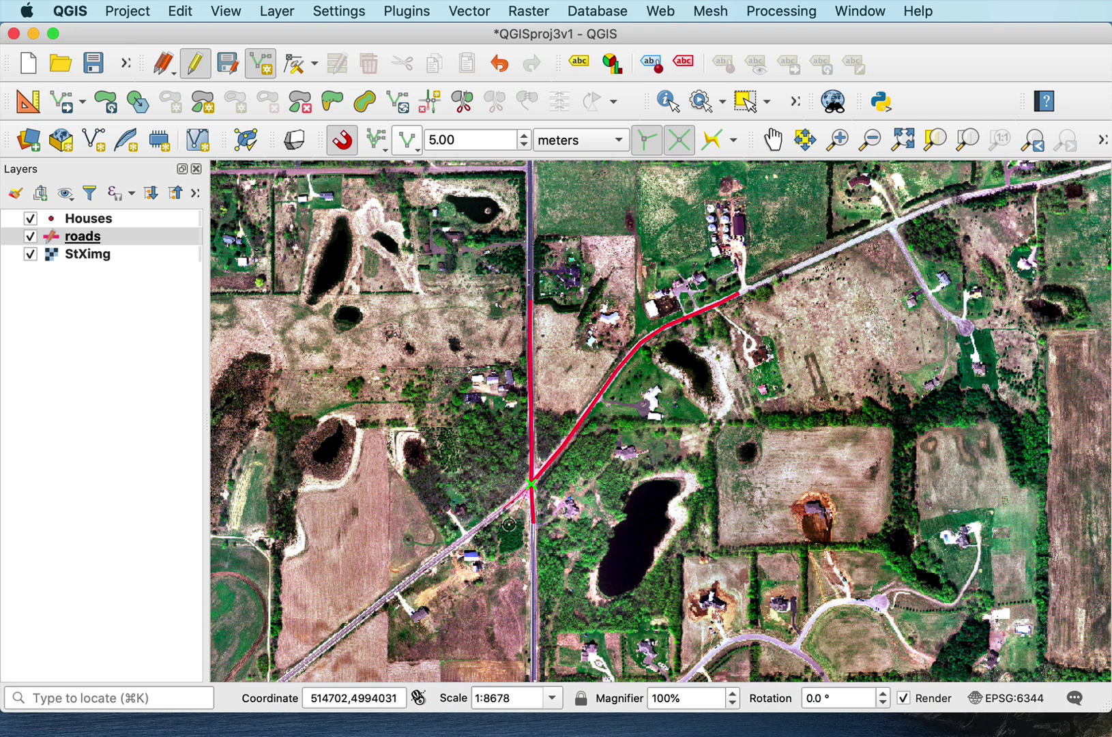
# Step: End the southwest road segment at the intersection vertex and save it with its autogenerated fid
pyautogui.rightClick(533, 487)
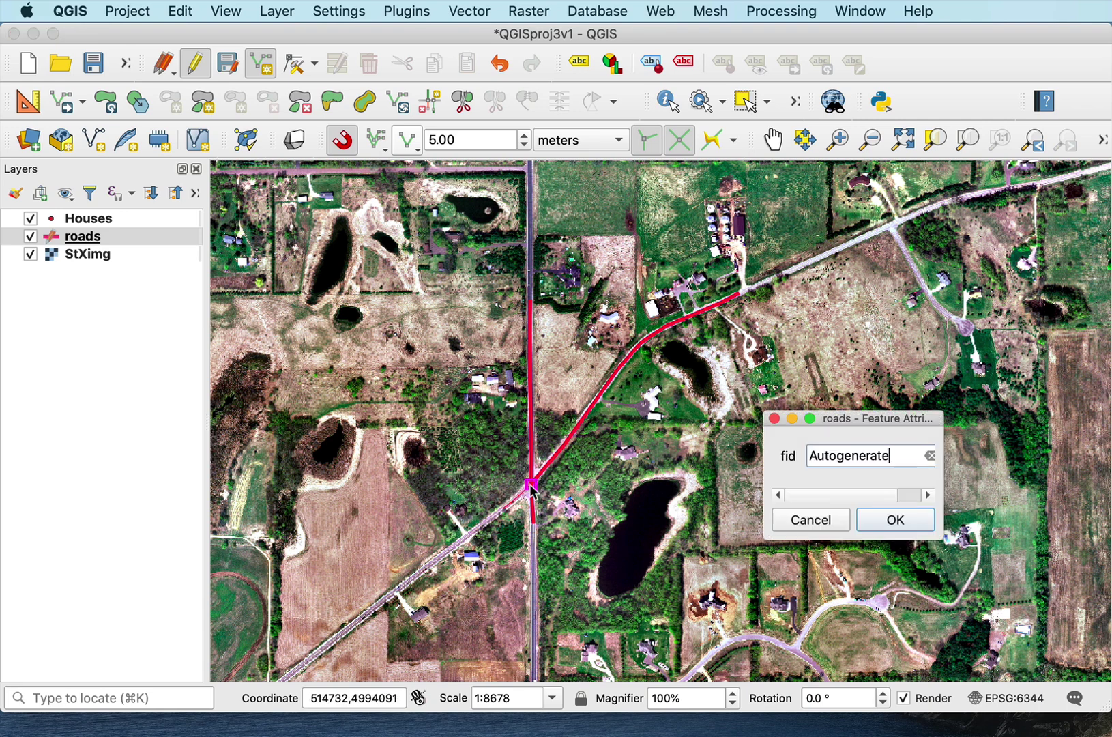
pyautogui.click(895, 520)
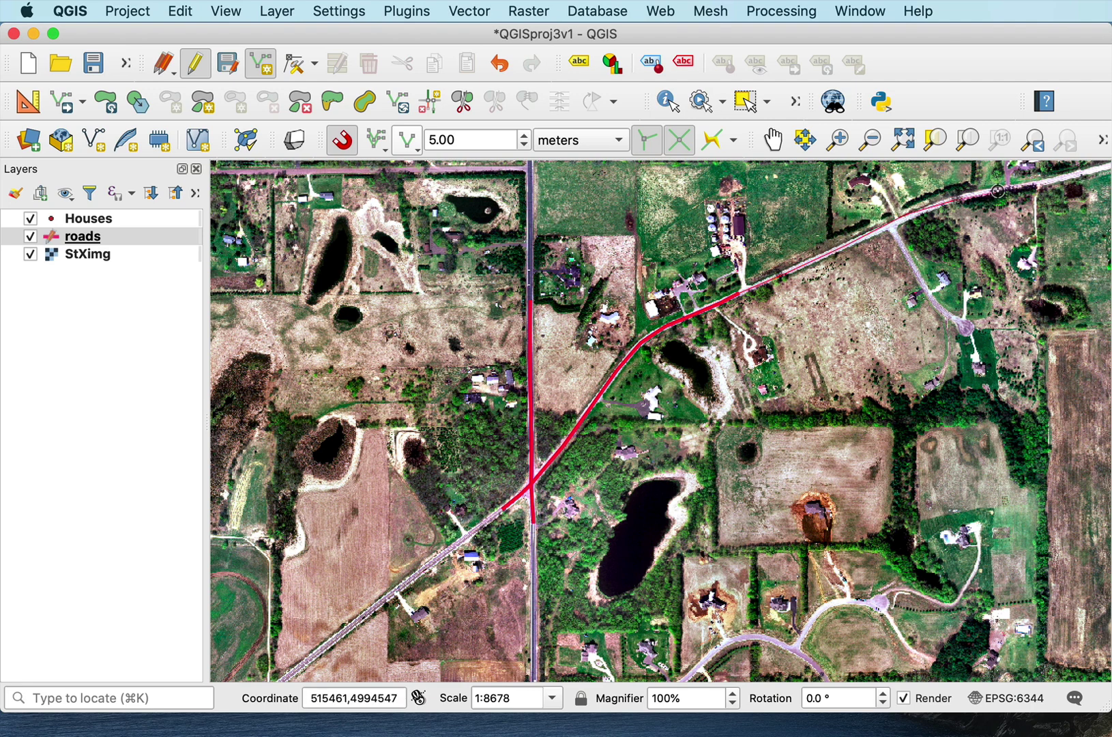
# Step: Pan the map east and north along the road and add a vertex further northeast
pyautogui.press('Right')
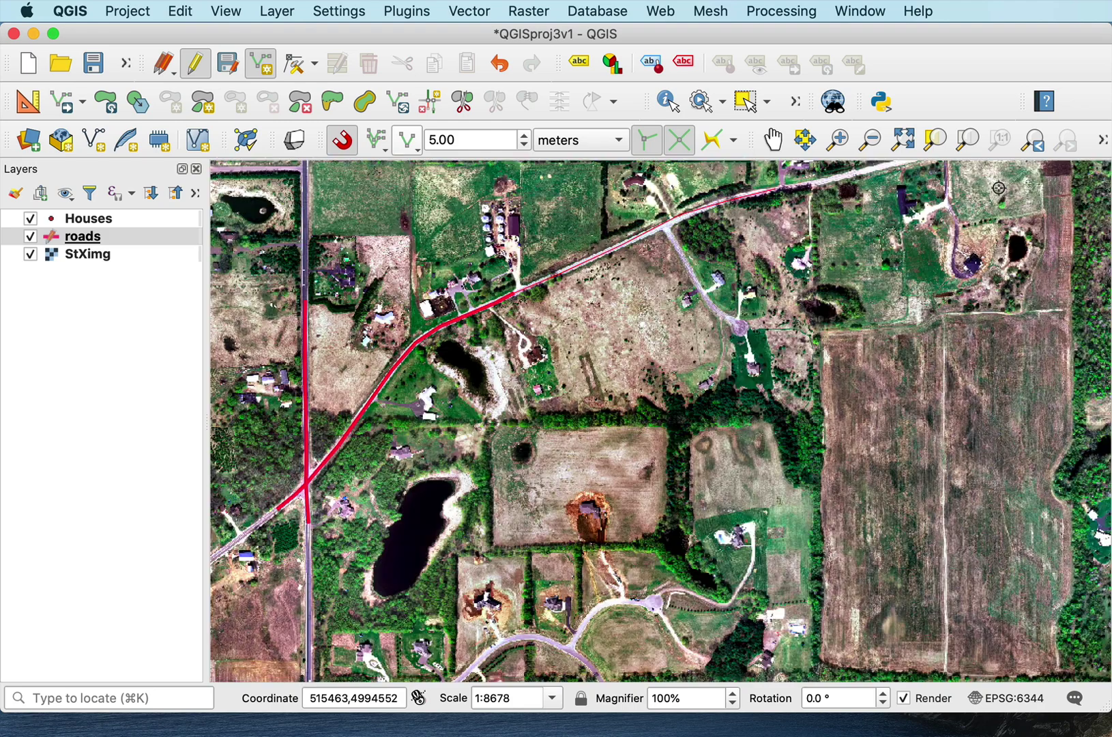
pyautogui.press('Up')
pyautogui.press('Right')
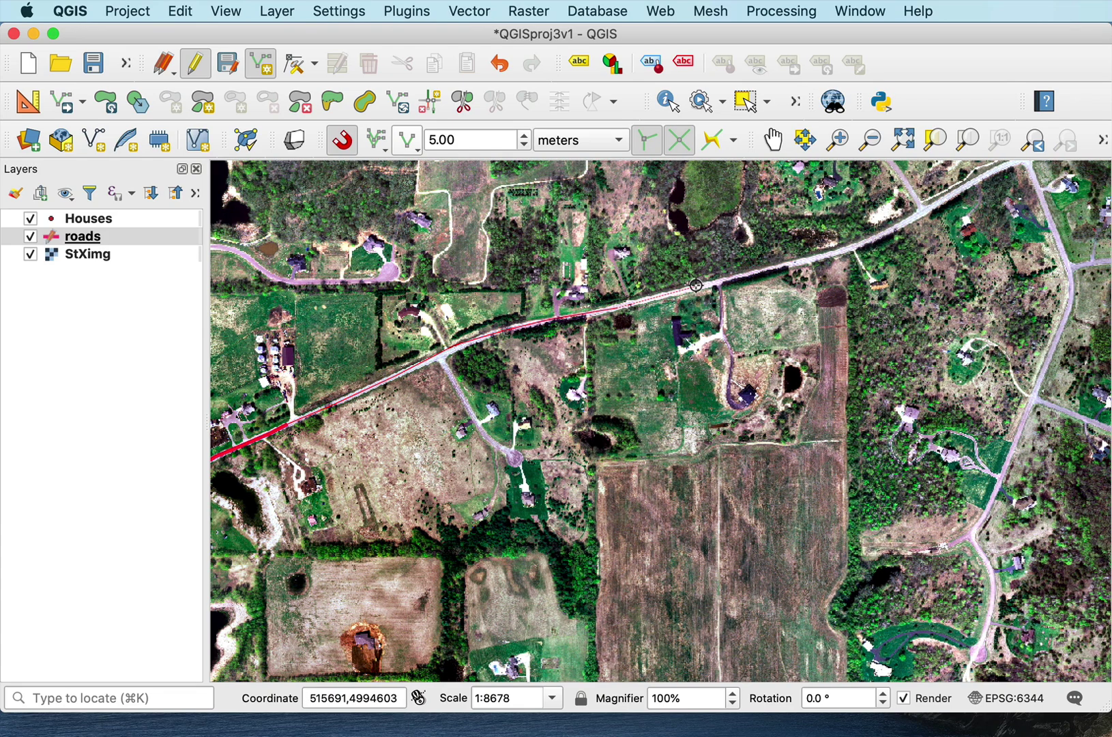
pyautogui.scroll(-1, 696, 286)
pyautogui.scroll(-1, 781, 265)
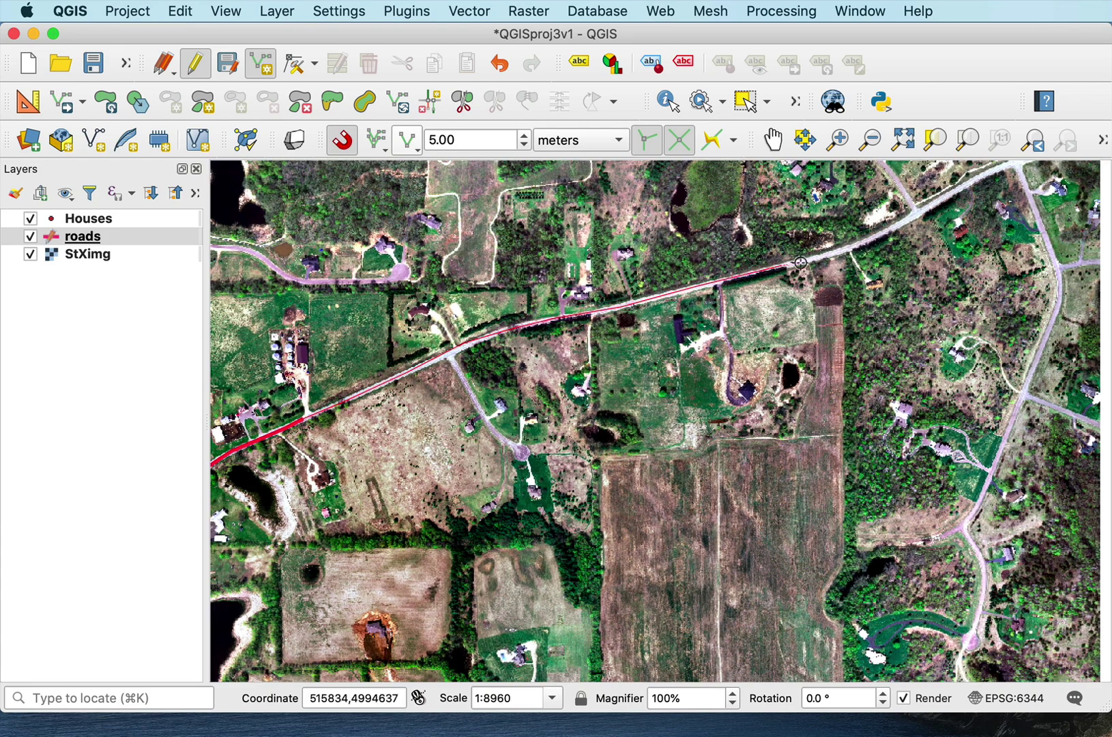
pyautogui.click(855, 246)
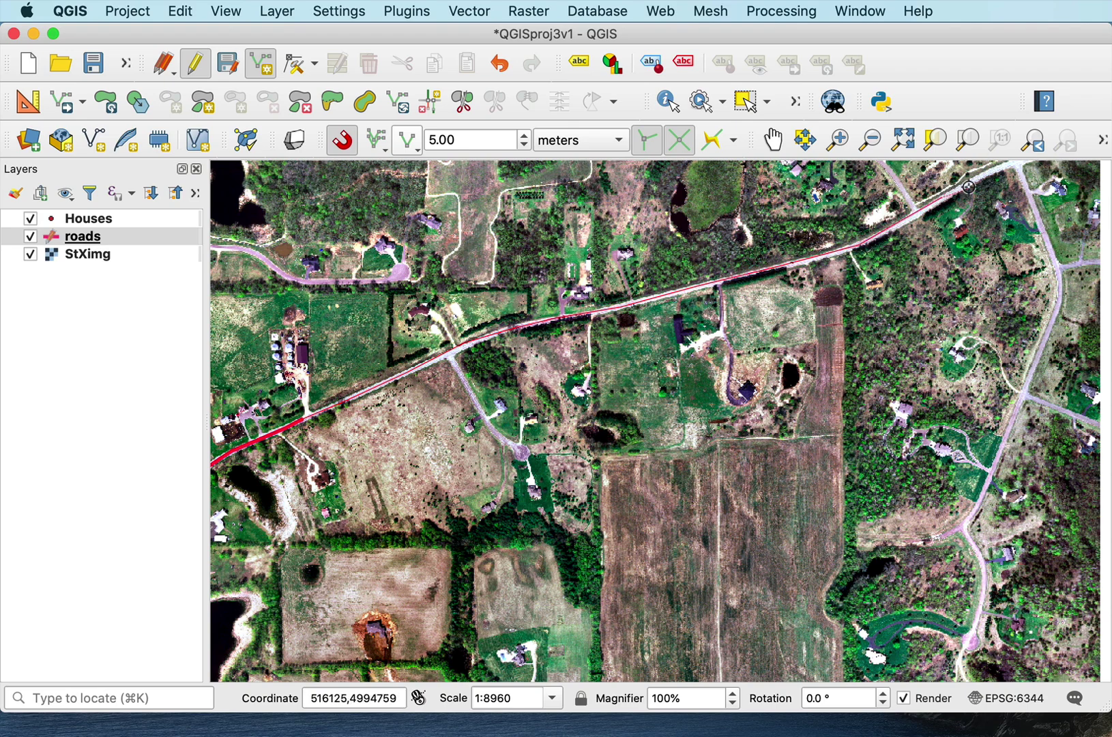
pyautogui.scroll(2, 976, 179)
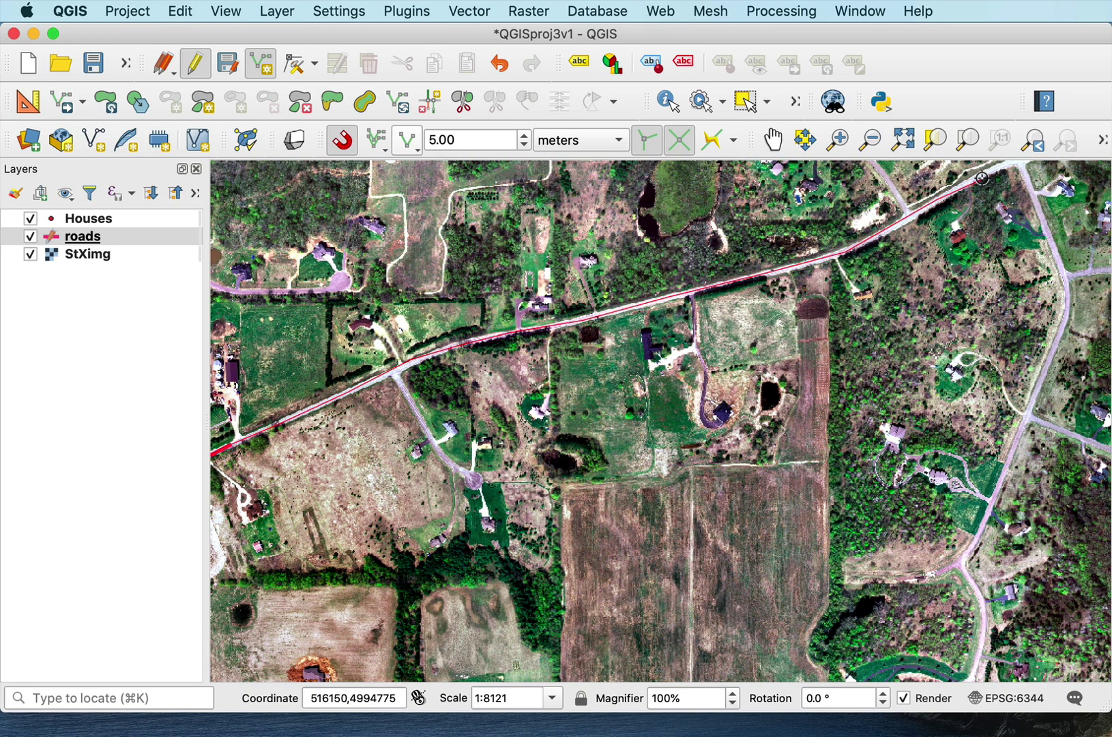
# Step: Pan to the road's continuation, end the line at the crossroads, and save the feature
pyautogui.click(773, 140)
pyautogui.moveTo(982, 179); pyautogui.dragTo(805, 386)
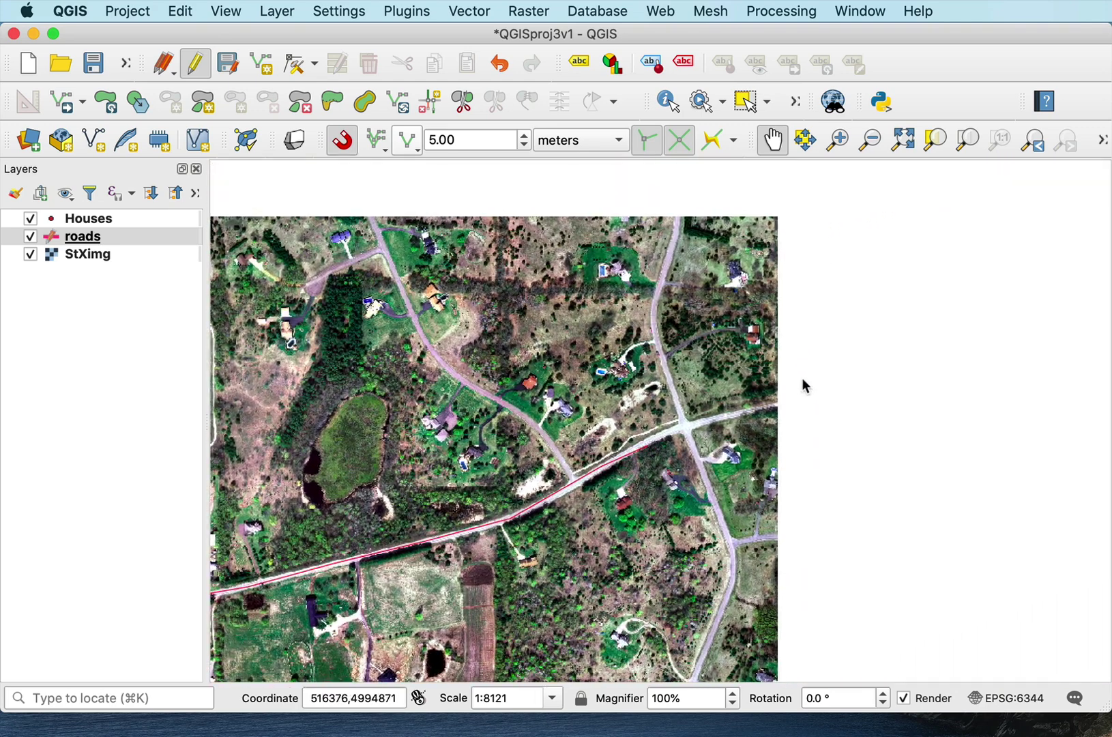
pyautogui.click(268, 72)
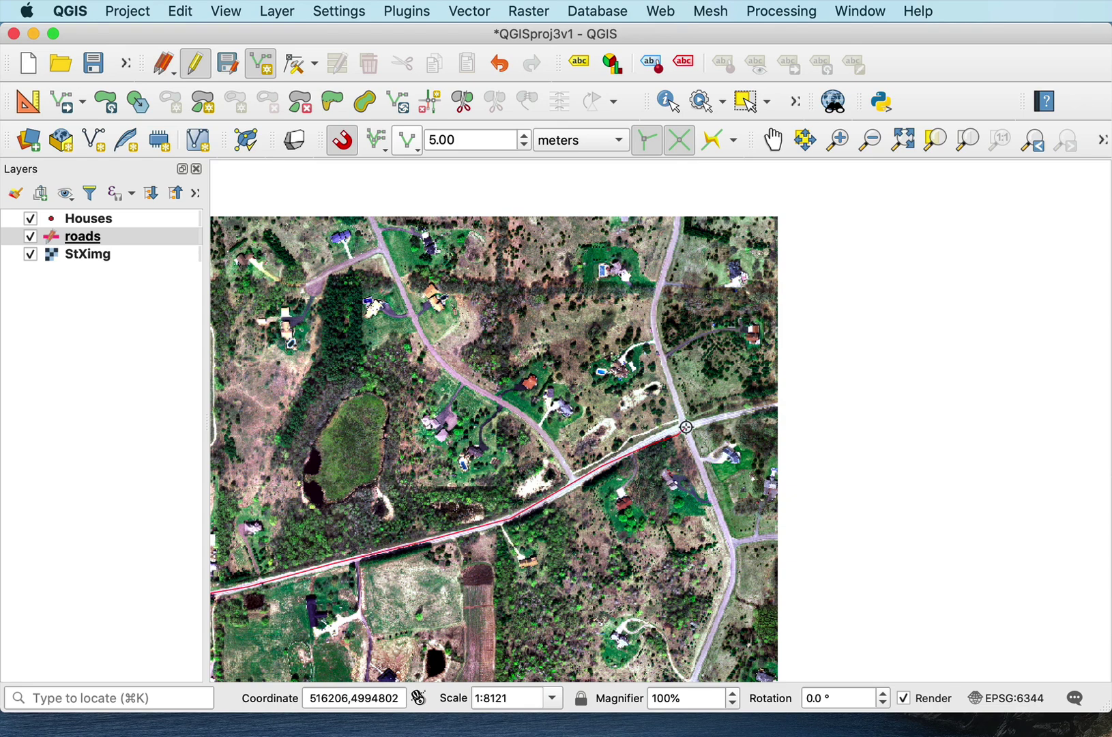
pyautogui.rightClick(686, 427)
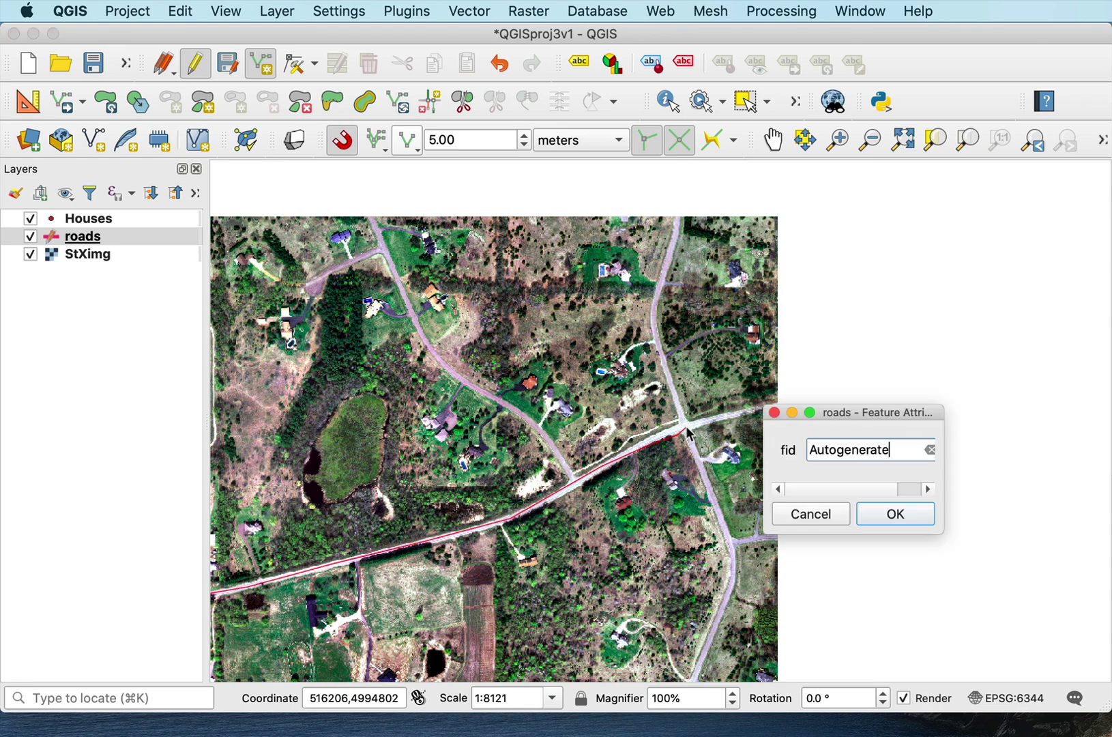
pyautogui.click(894, 515)
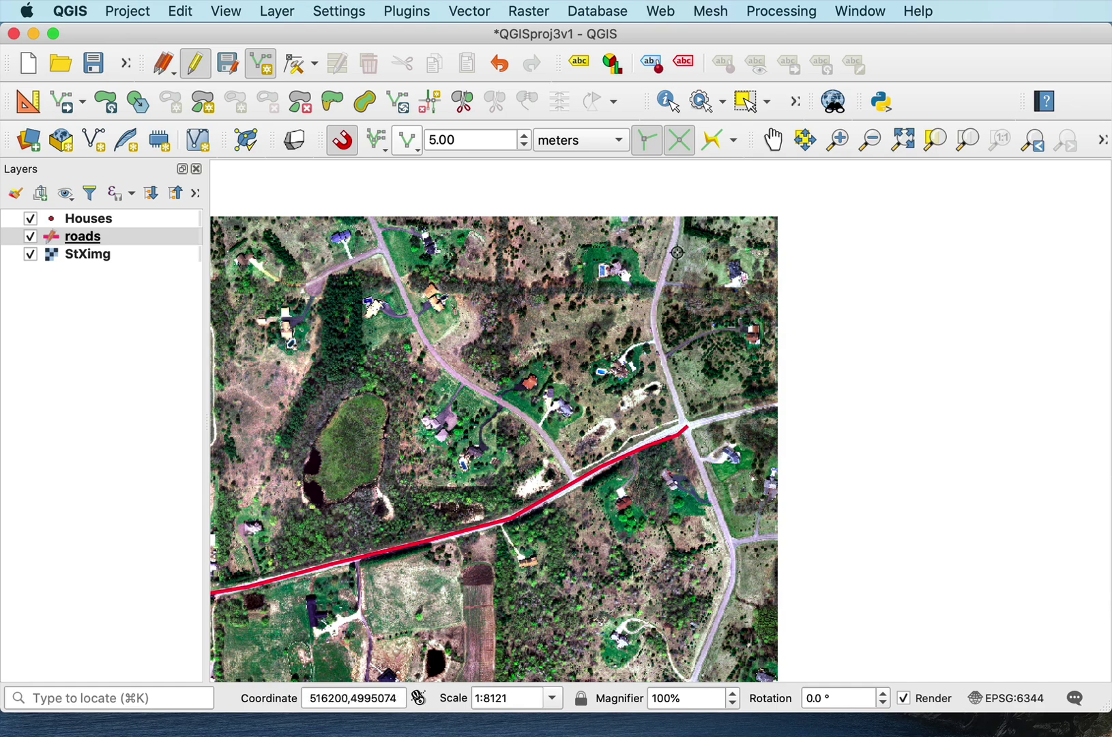
pyautogui.scroll(4, 679, 394)
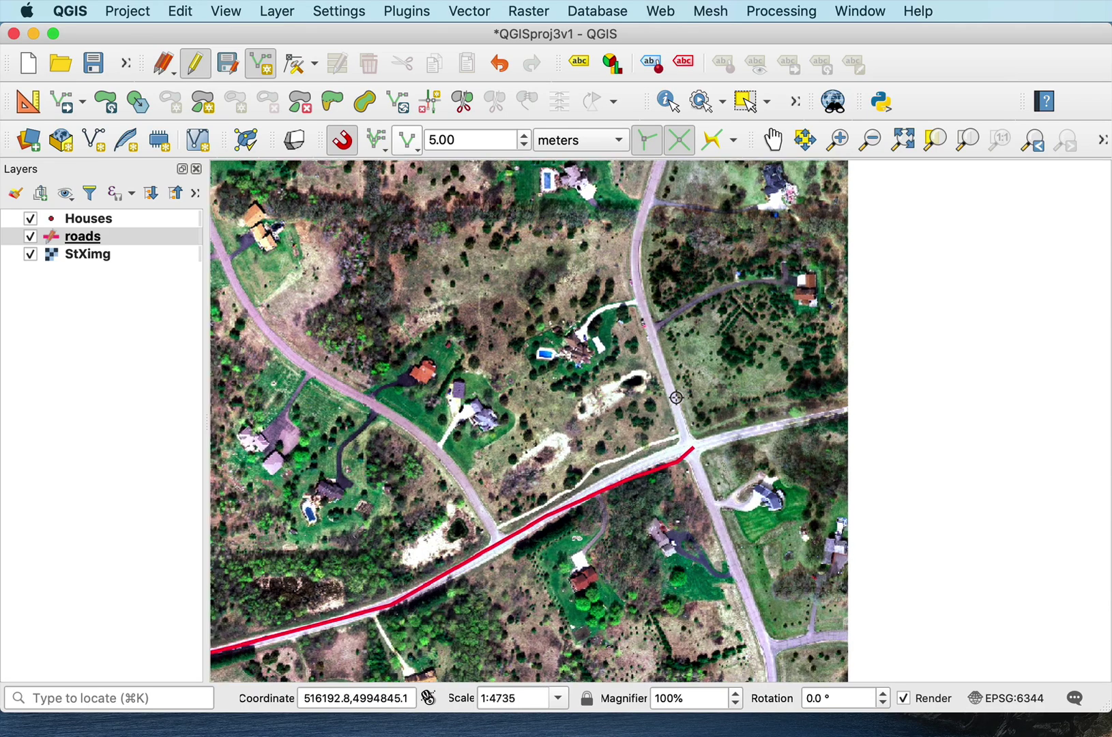